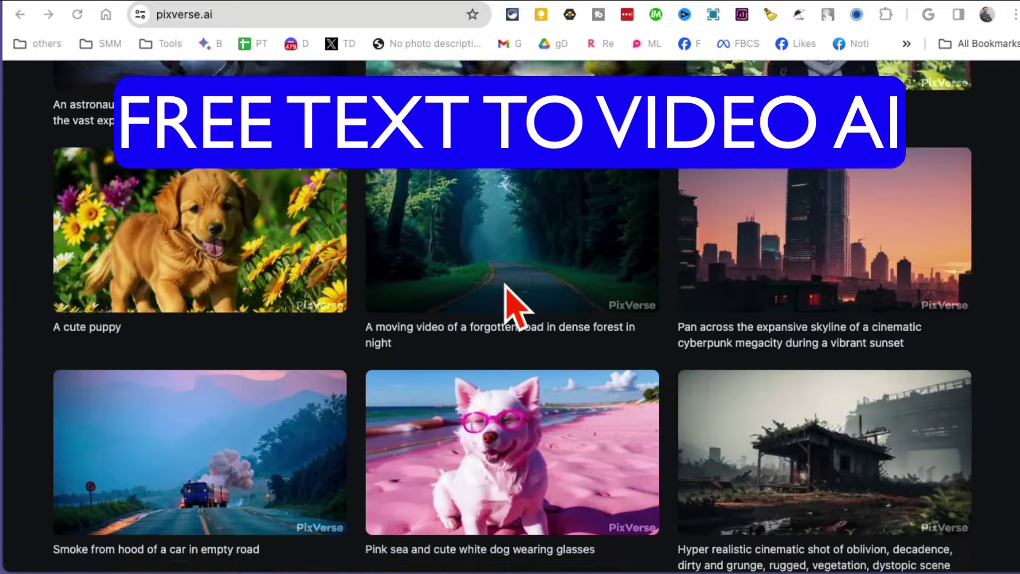
scroll(588, 289, "down", 10)
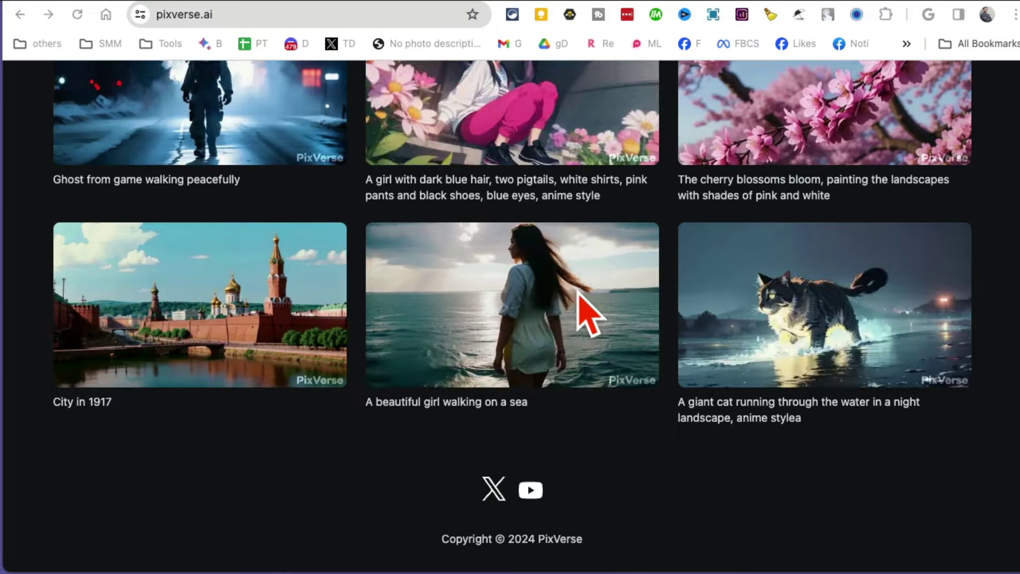
- Open the PixVerse web app's Text to Video creation page at app.pixverse.ai/create/video
scroll(588, 308, "up", 4)
scroll(314, 307, "up", 5)
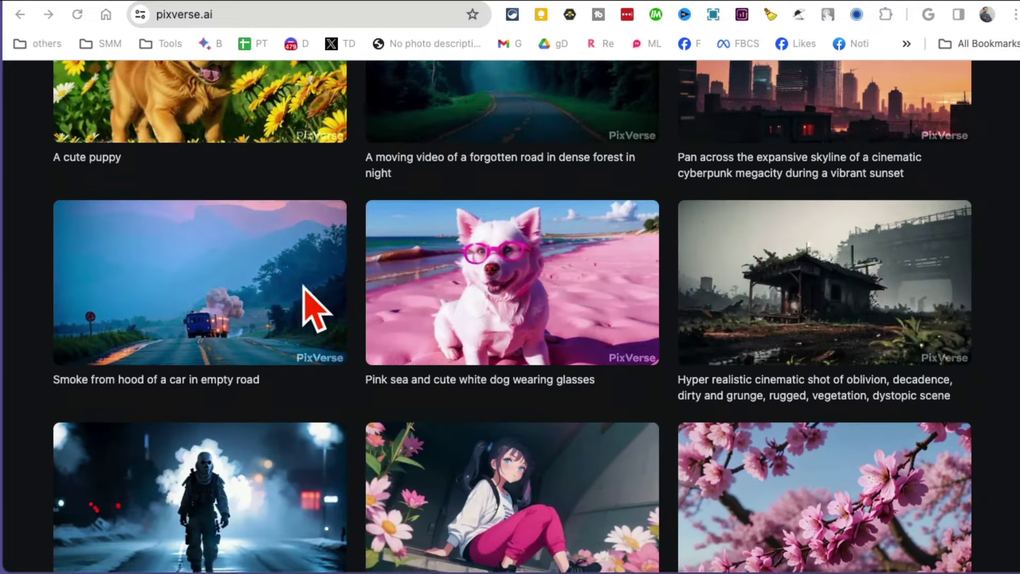
scroll(837, 308, "up", 10)
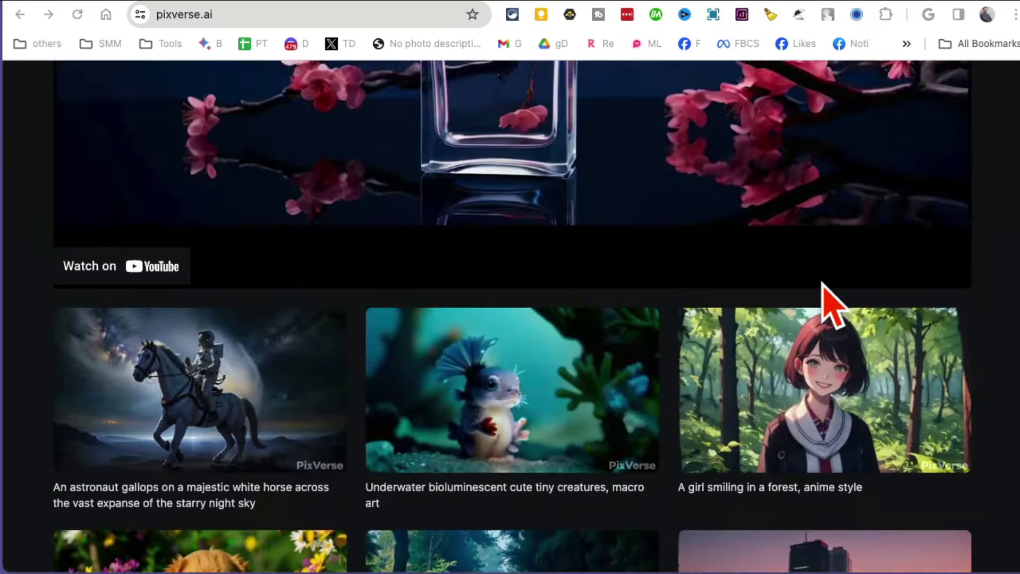
scroll(834, 307, "down", 12)
scroll(834, 307, "up", 13)
scroll(680, 313, "down", 6)
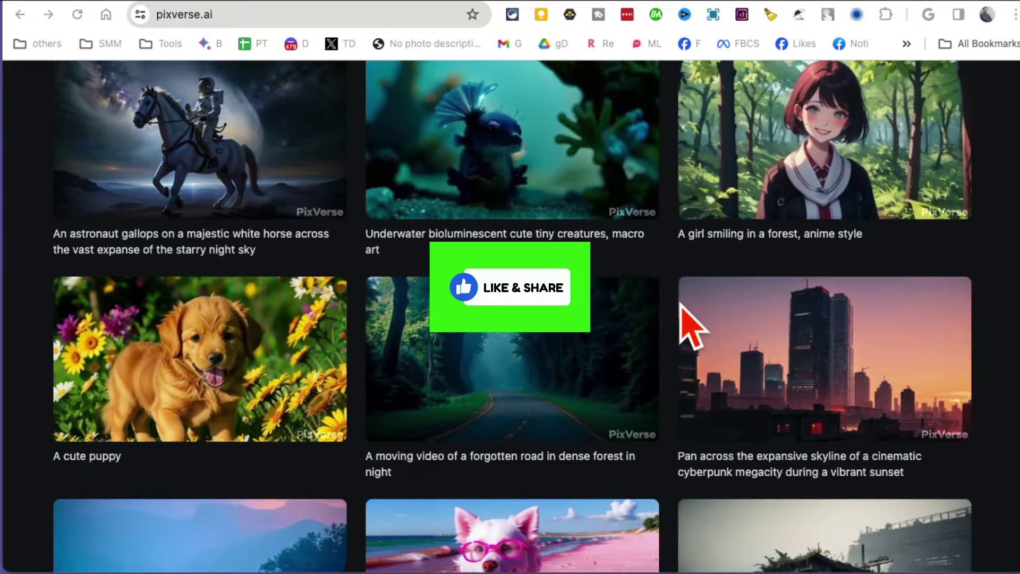
scroll(690, 325, "up", 10)
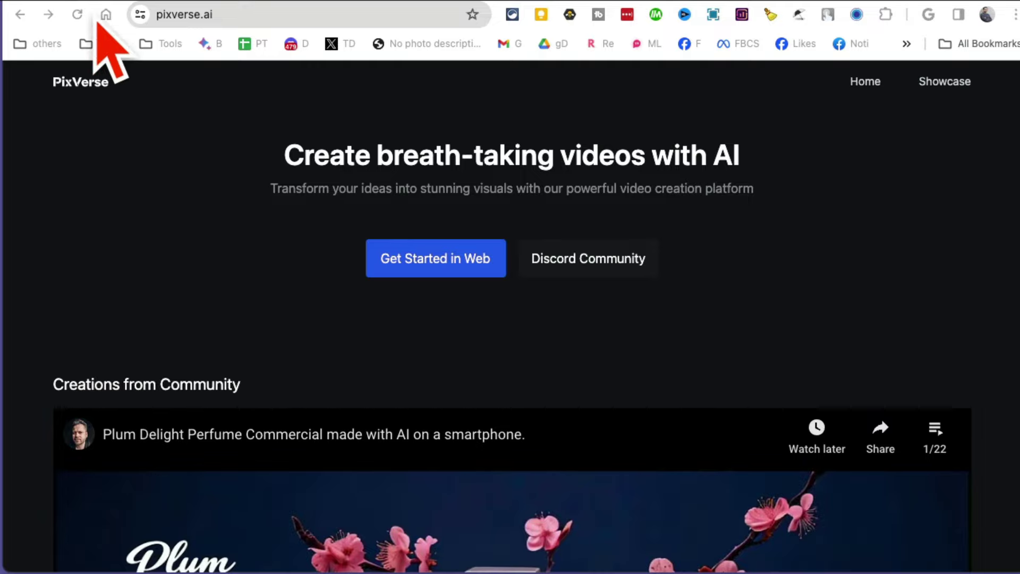
scroll(872, 341, "down", 15)
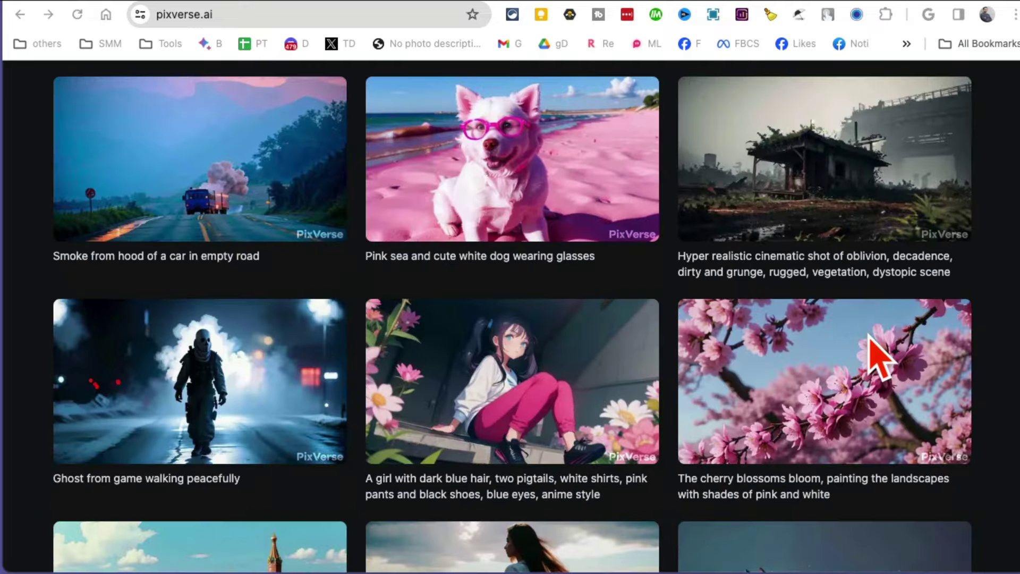
scroll(821, 348, "up", 15)
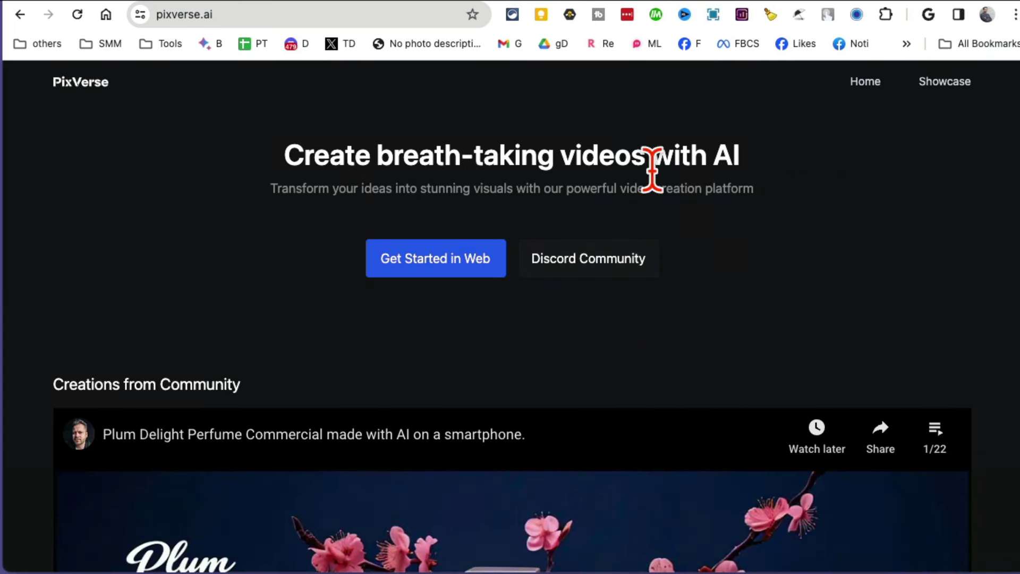
left_click(605, 258)
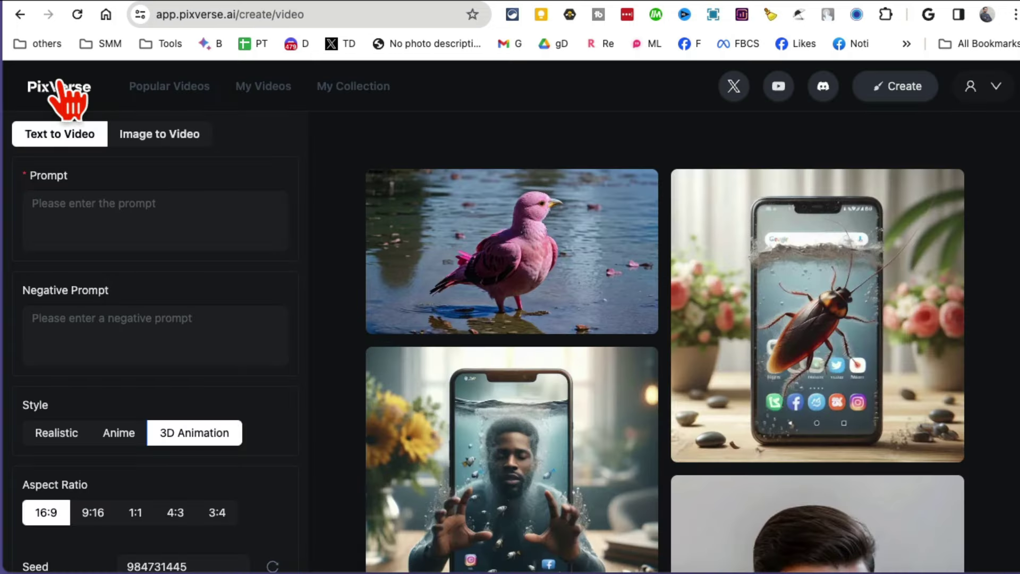
- Open the Popular Videos gallery at app.pixverse.ai/creative/list from the PixVerse logo
left_click(58, 84)
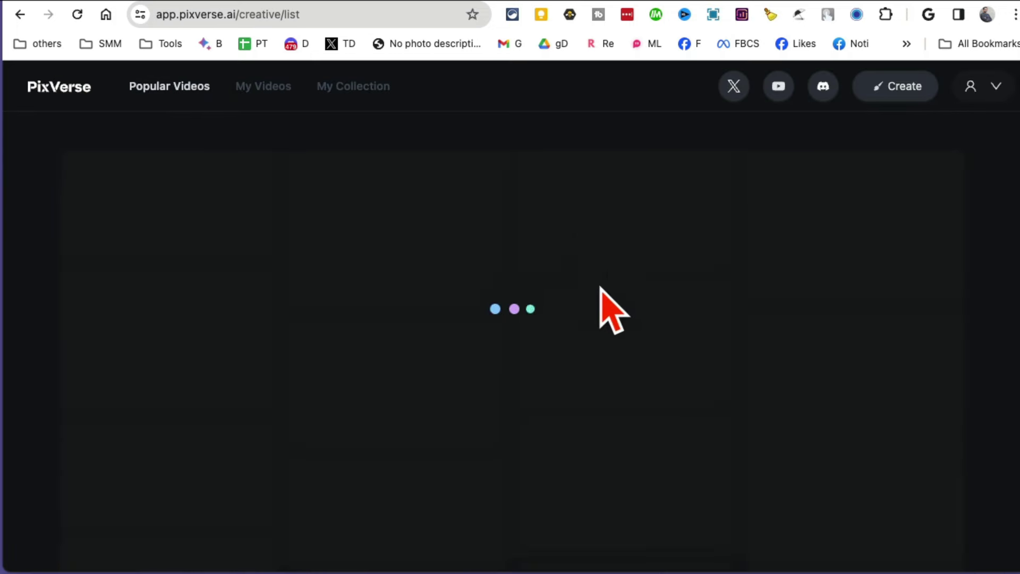
scroll(669, 314, "down", 10)
scroll(666, 314, "up", 10)
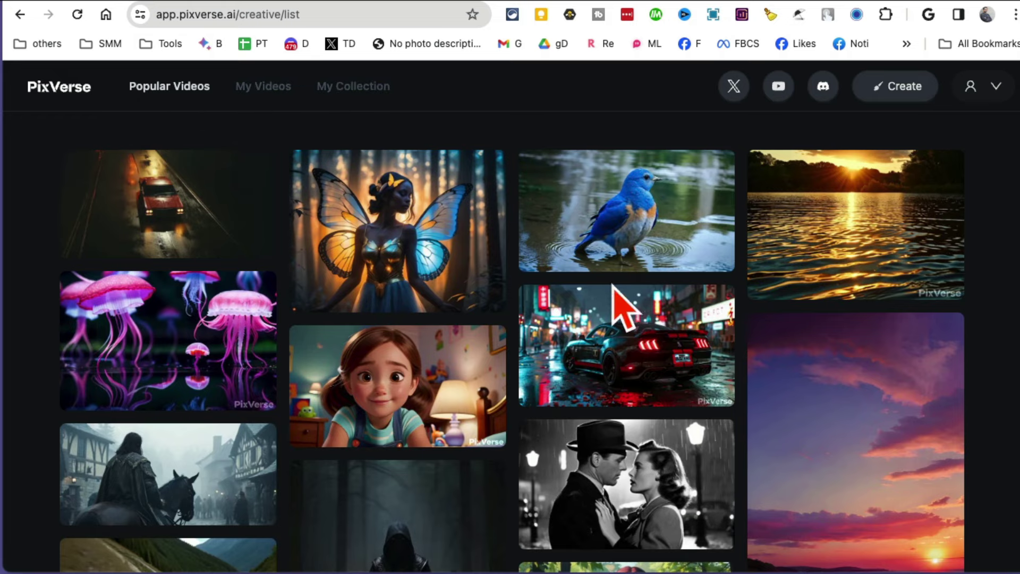
- Scroll down through the community clips, reviewing their prompts and ratings
scroll(877, 364, "down", 10)
scroll(871, 355, "down", 15)
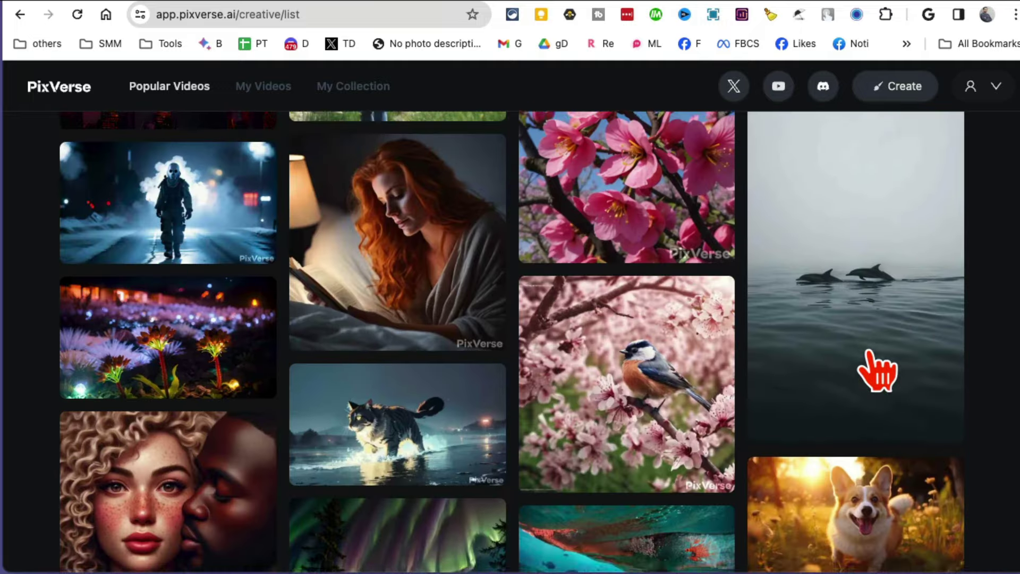
scroll(877, 369, "down", 15)
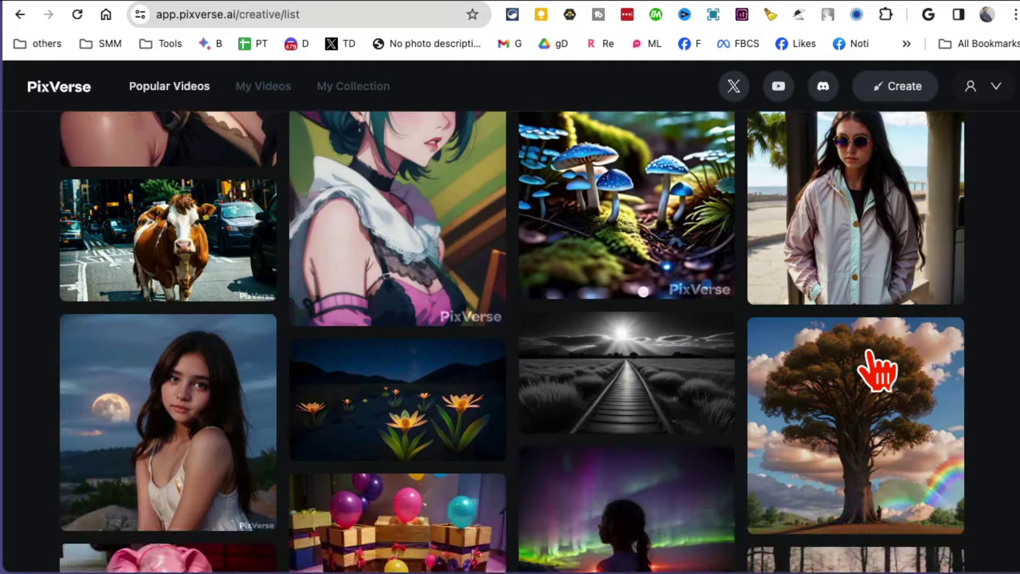
scroll(325, 349, "down", 10)
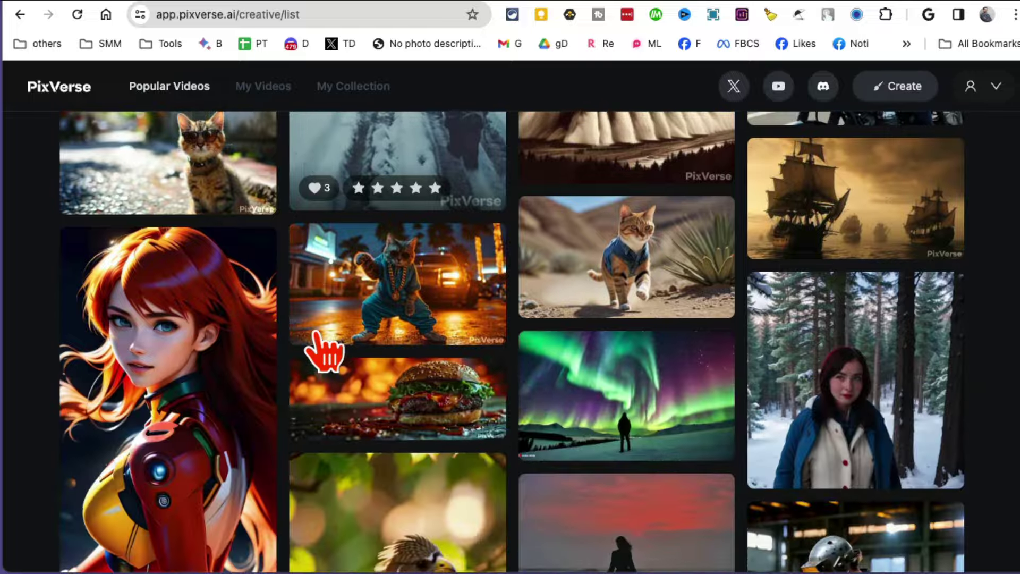
scroll(653, 390, "down", 10)
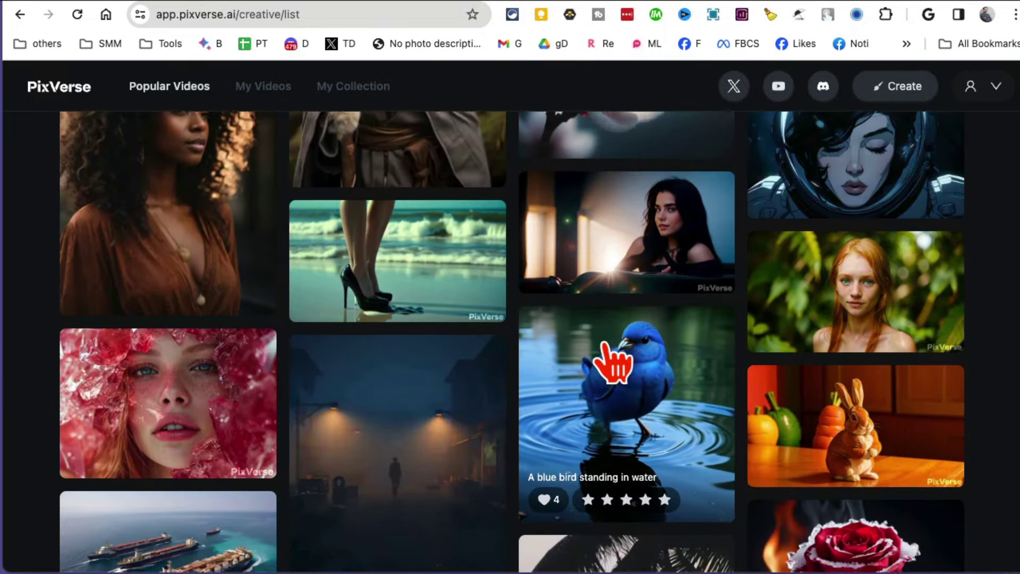
scroll(683, 387, "down", 6)
scroll(688, 391, "down", 10)
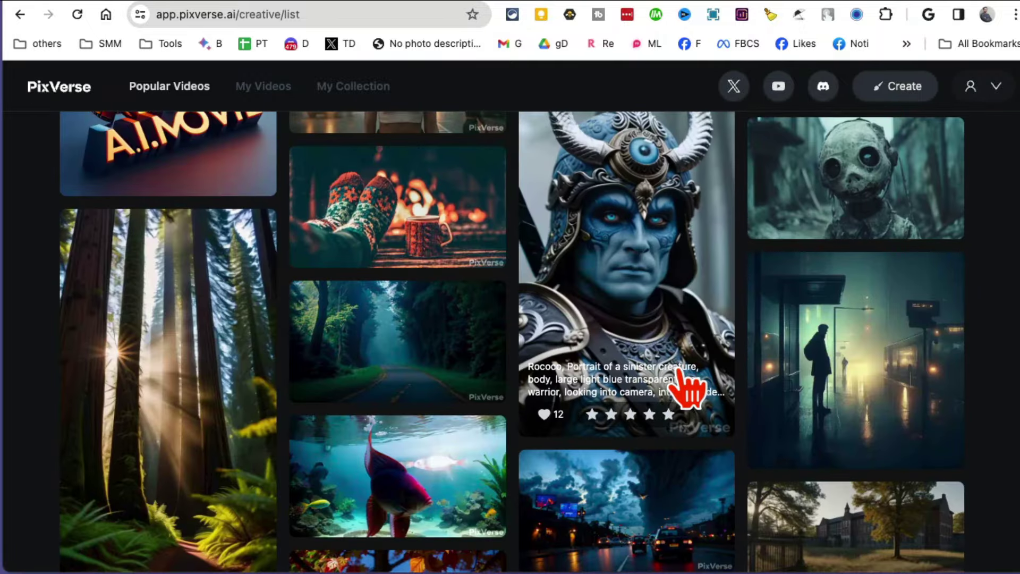
scroll(688, 390, "down", 10)
scroll(685, 388, "down", 10)
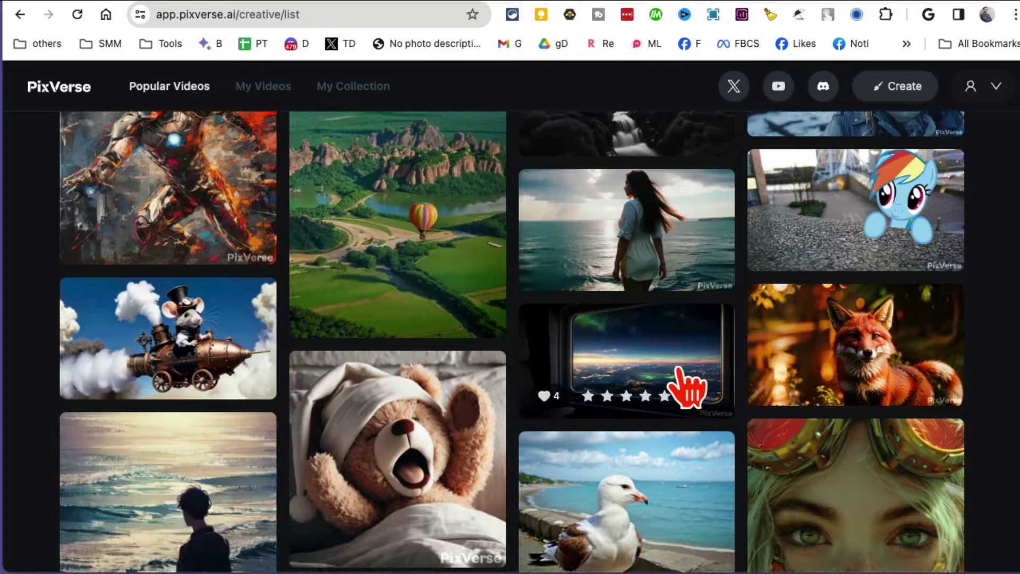
scroll(638, 388, "up", 4)
scroll(470, 388, "down", 10)
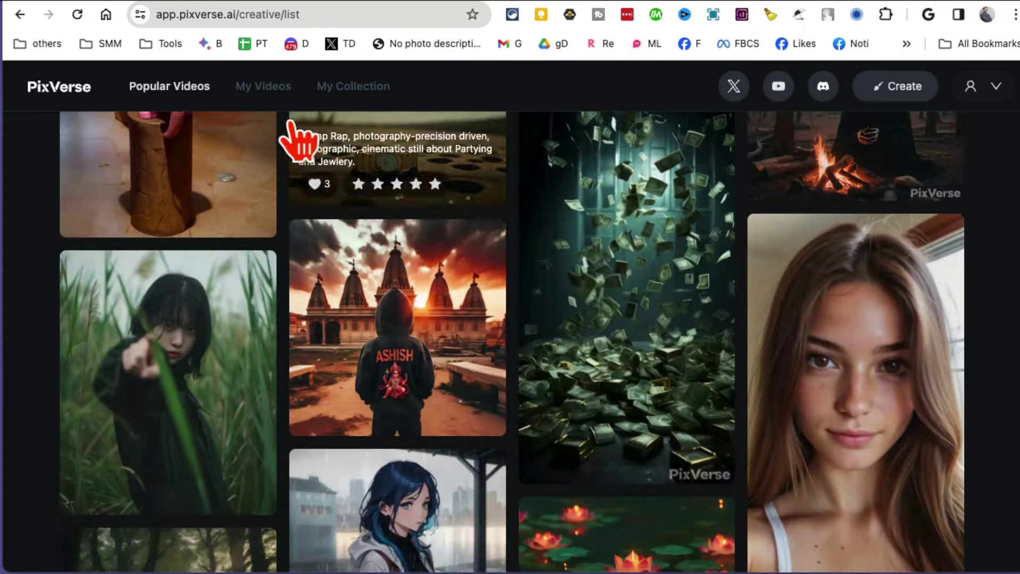
- In My Videos, open the pink bird clip, select its whole prompt, and return to the list
left_click(268, 96)
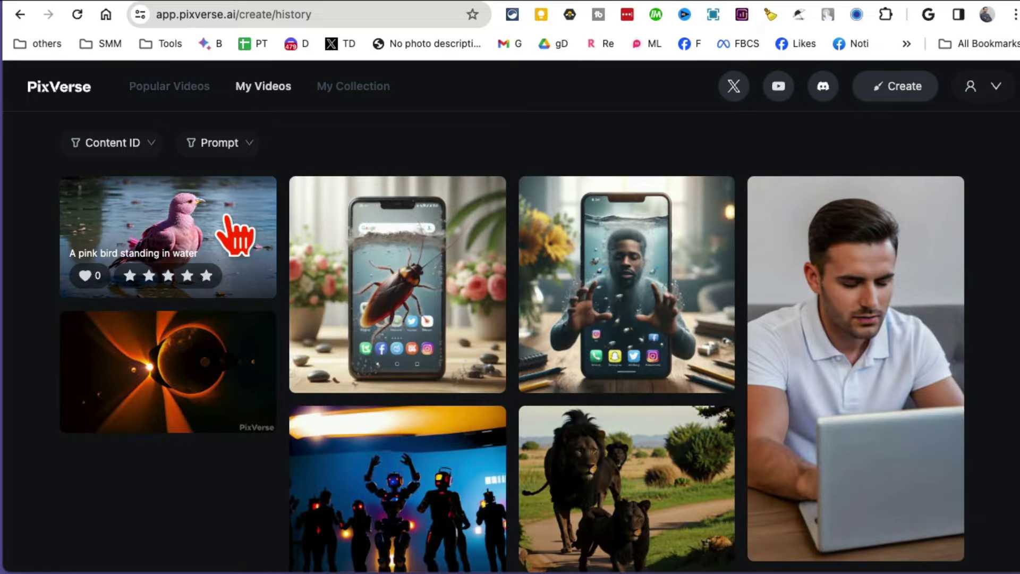
left_click(205, 257)
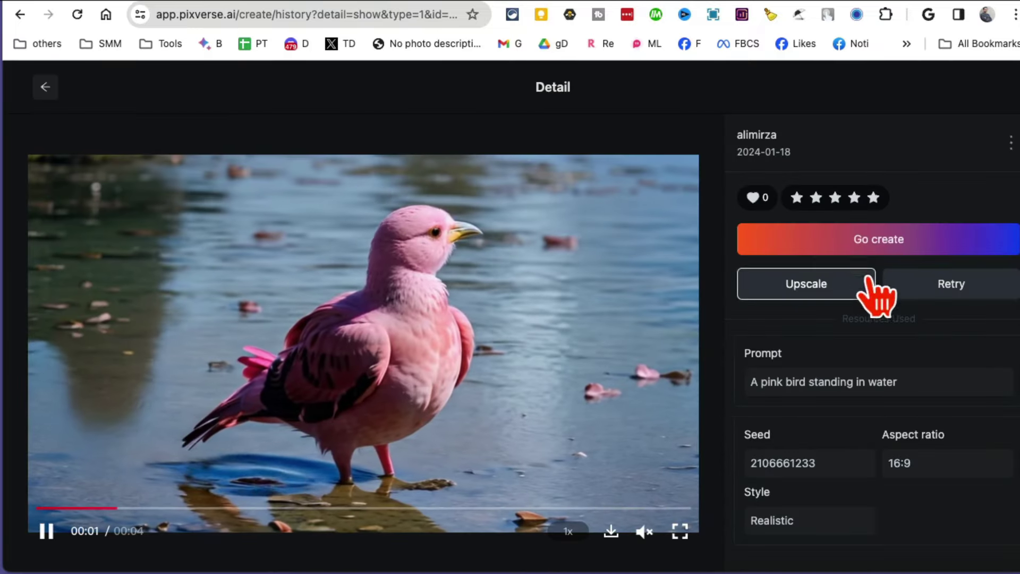
triple_click(838, 394)
key("super+c")
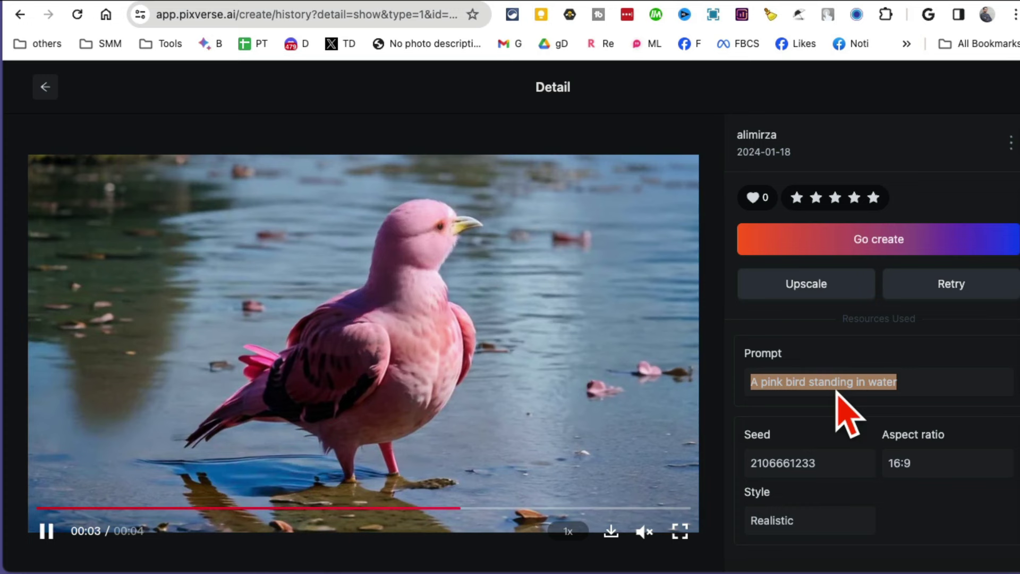
left_click(47, 88)
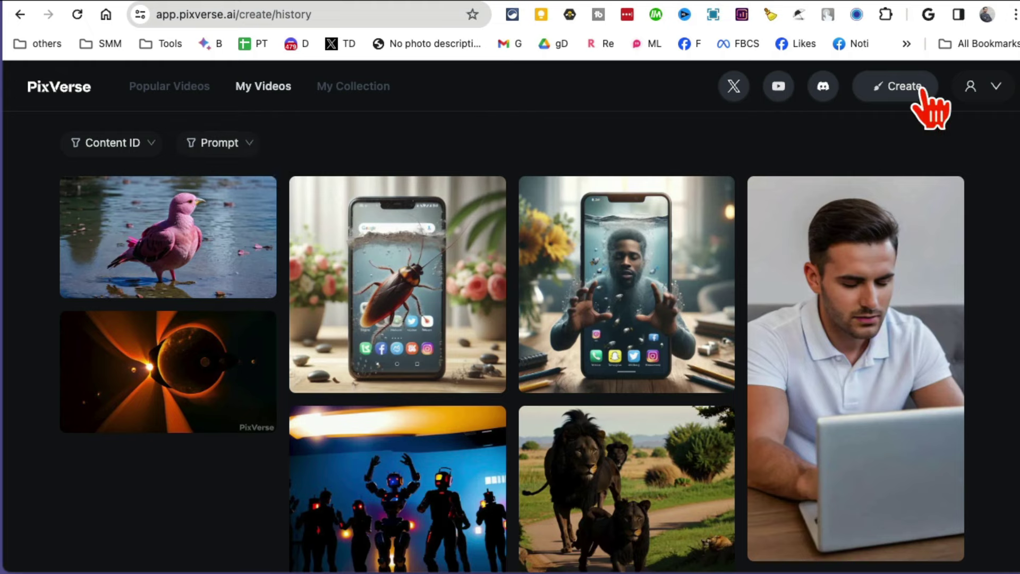
- Paste the pink bird prompt into Text to Video and change it to 'A blue bird standing in water'
left_click(898, 96)
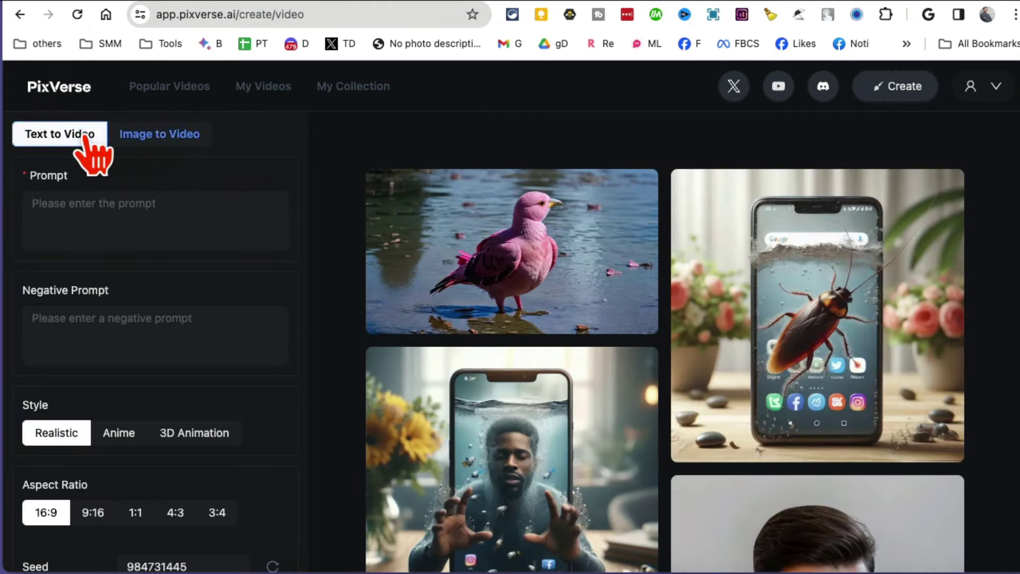
left_click(59, 136)
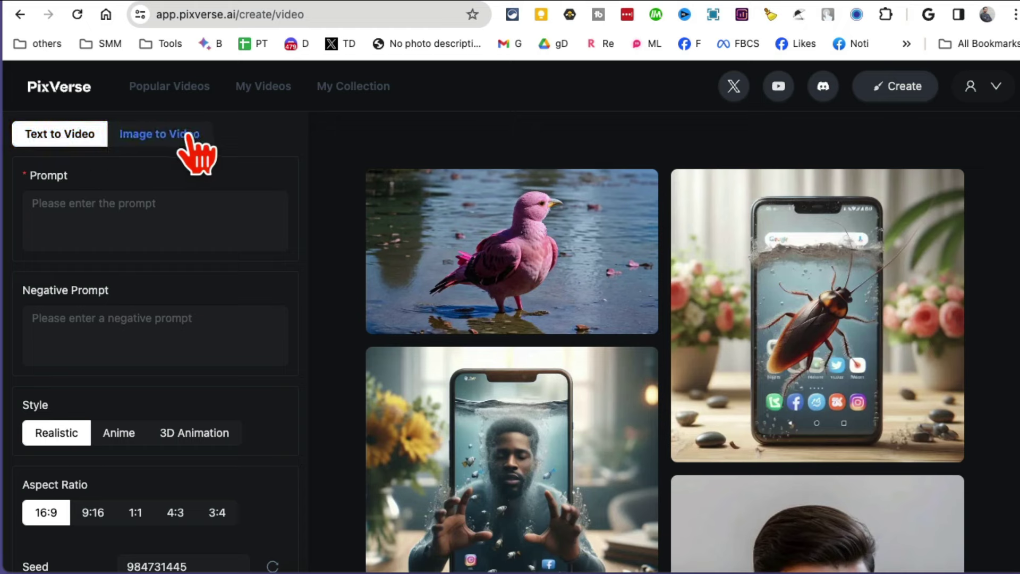
left_click(127, 209)
key("super+v")
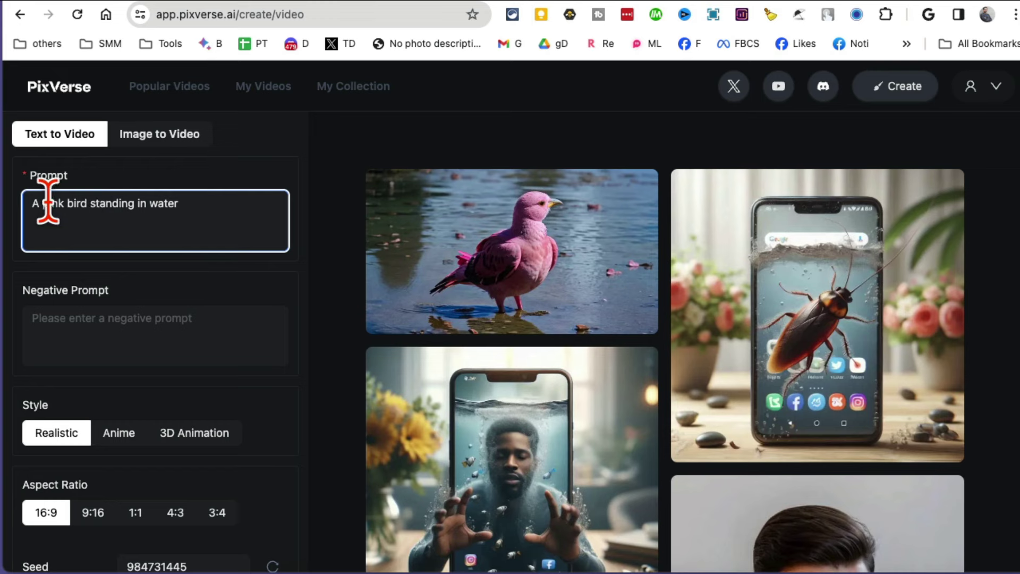
type("blue")
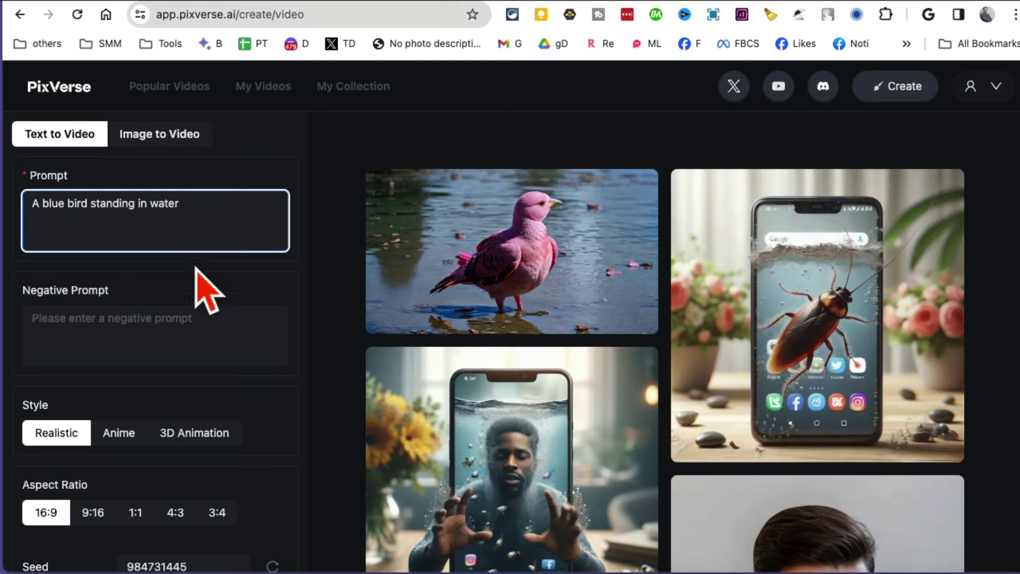
- Set the video style to 3D Animation after trying Anime and Realistic
left_click(170, 332)
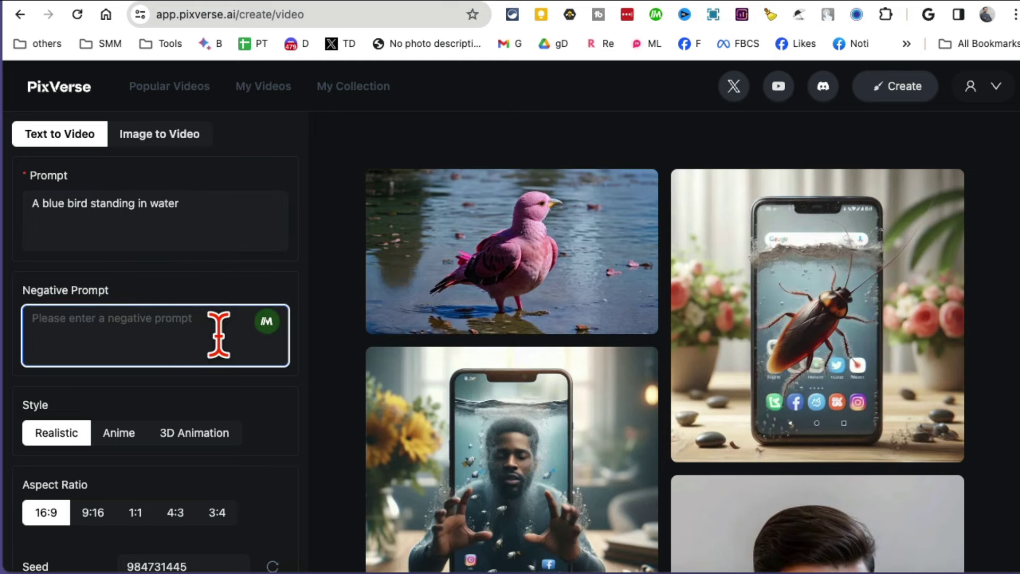
scroll(218, 333, "down", 3)
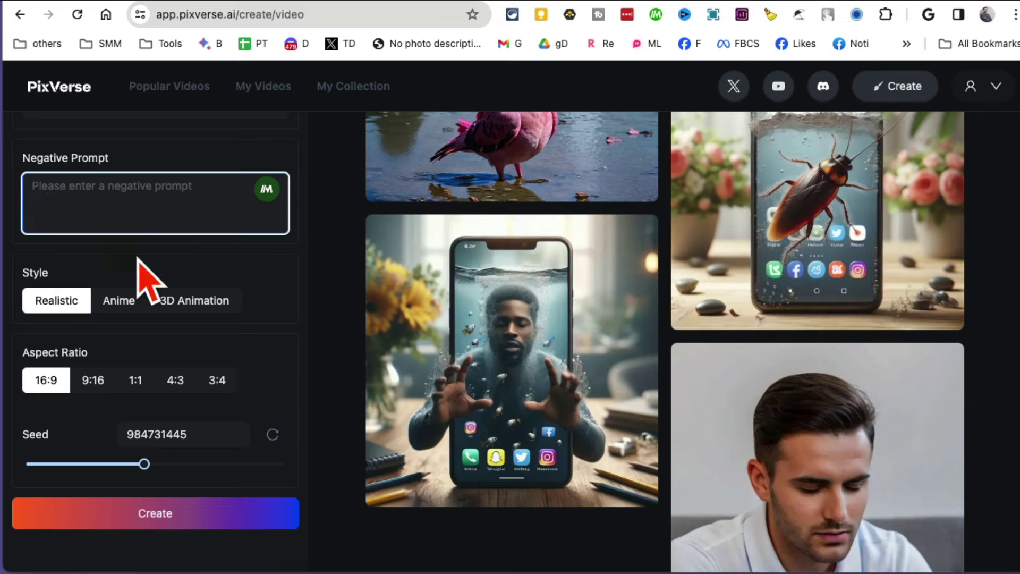
left_click(119, 309)
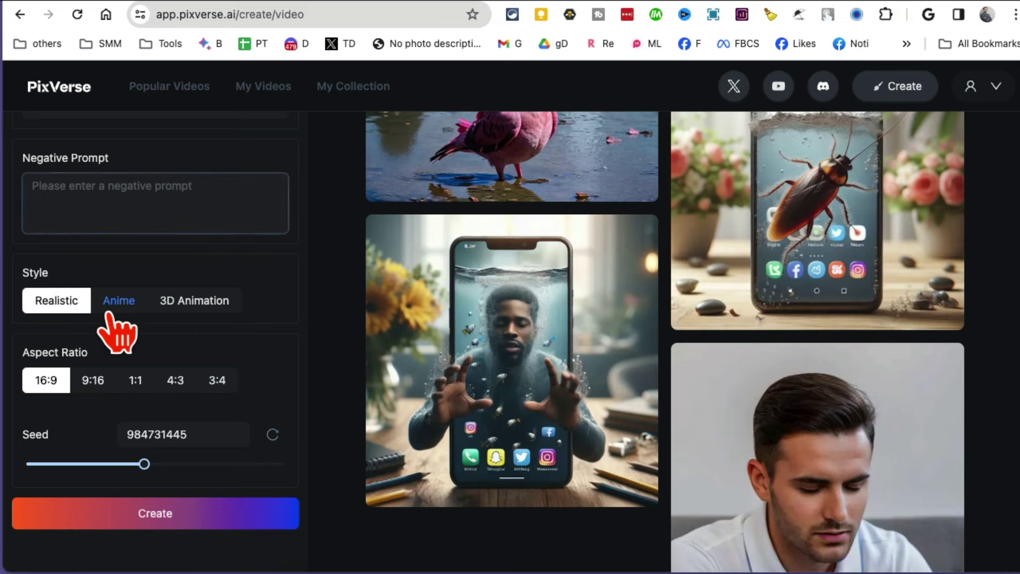
left_click(196, 308)
left_click(62, 305)
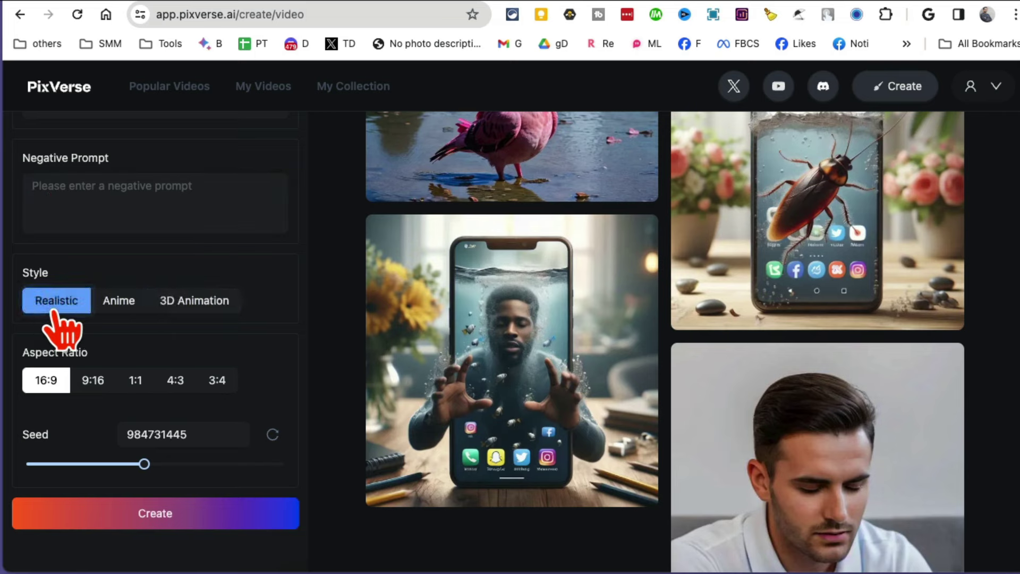
left_click(109, 308)
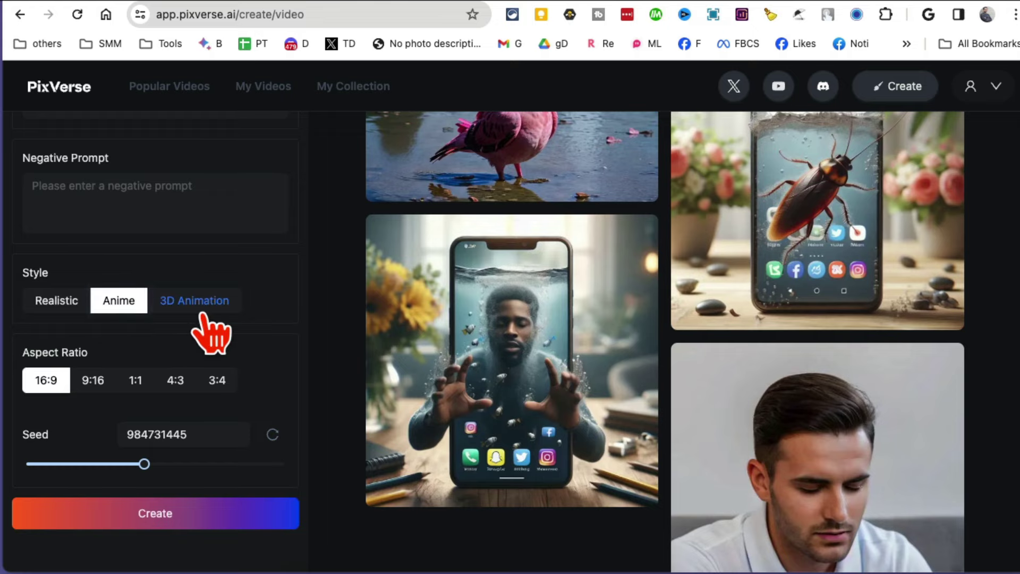
left_click(206, 311)
scroll(456, 357, "up", 3)
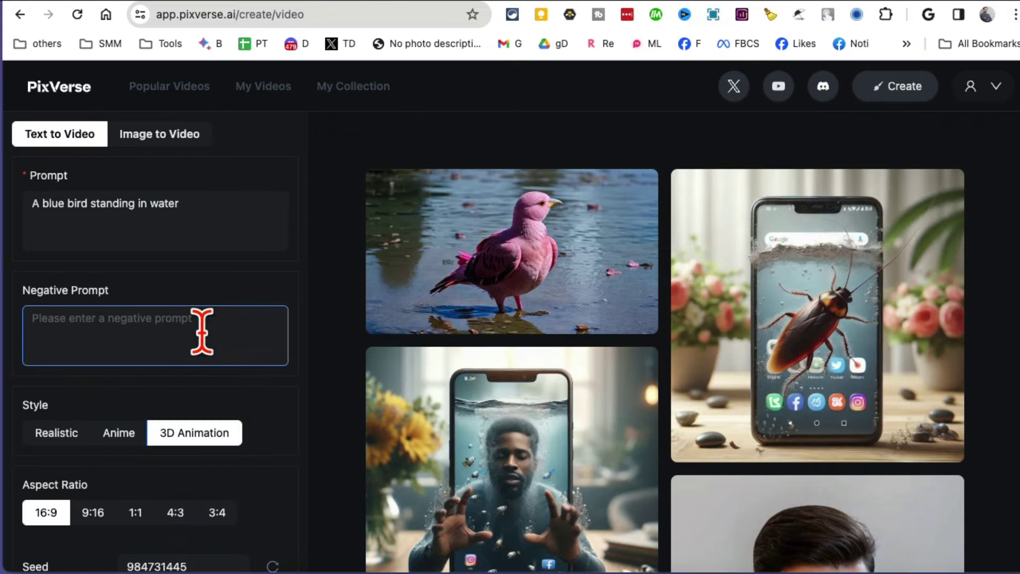
scroll(232, 340, "down", 5)
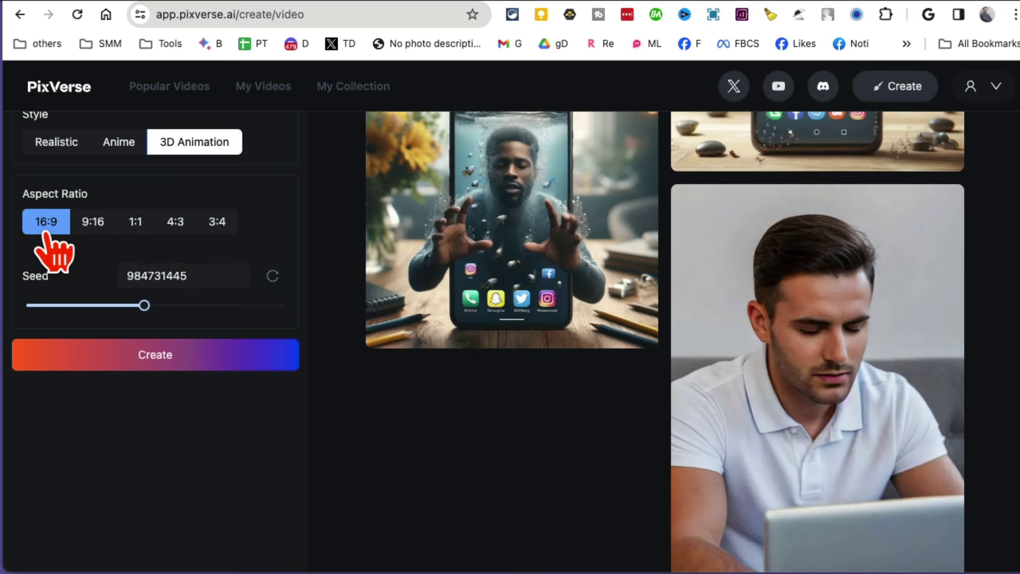
- Keep the 16:9 aspect ratio and start generating the blue bird video
left_click(94, 221)
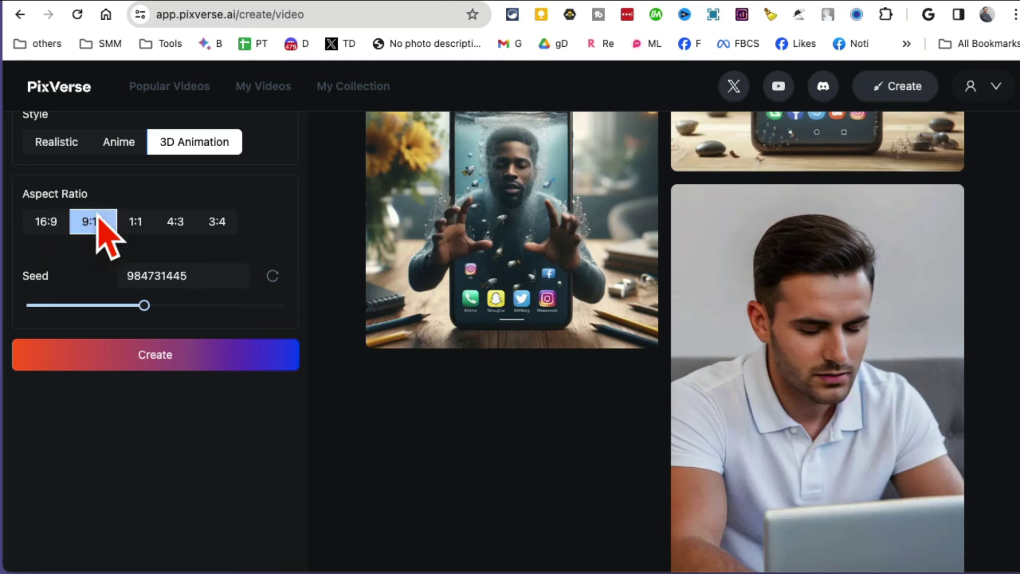
left_click(44, 221)
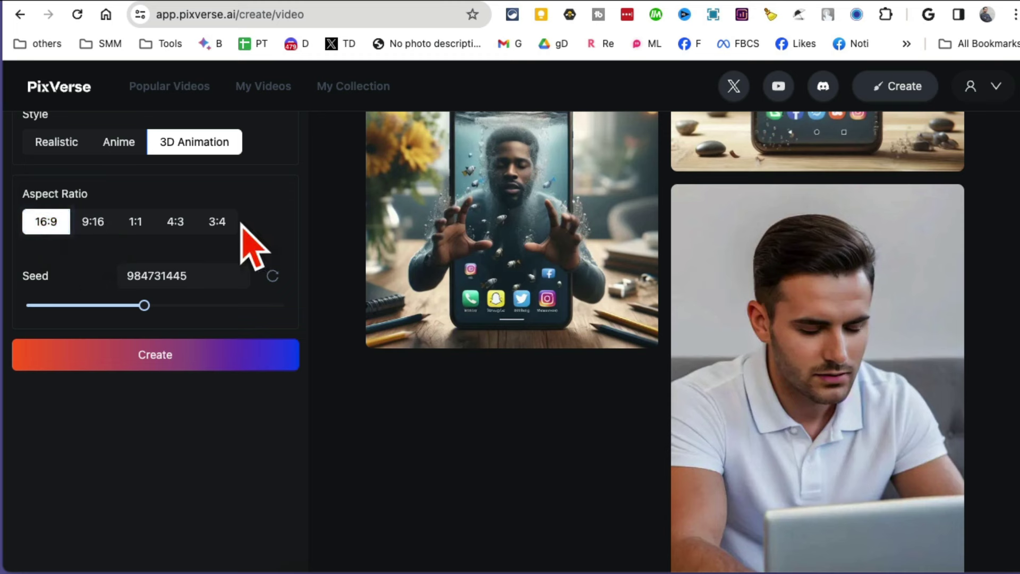
scroll(229, 411, "up", 5)
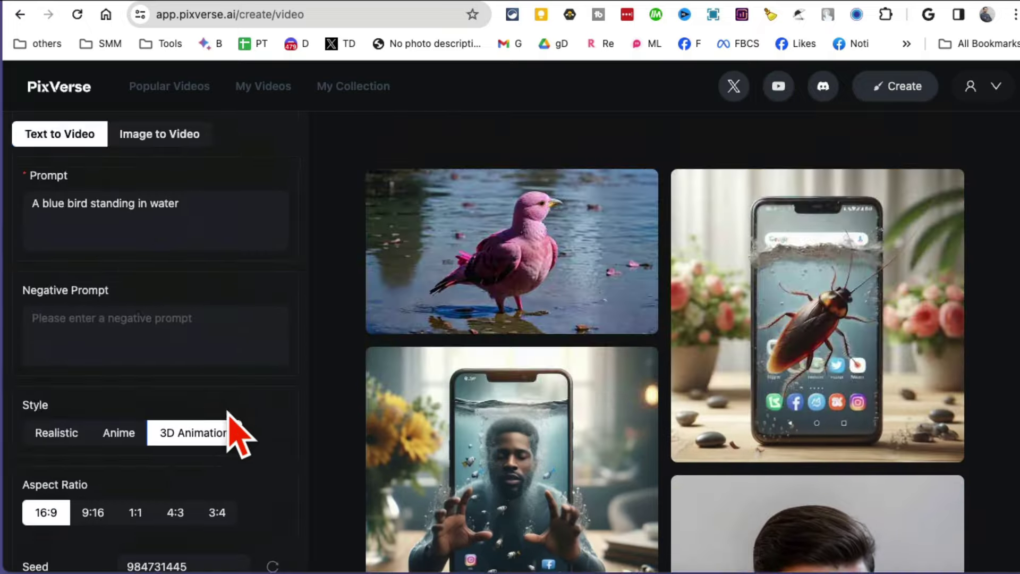
scroll(231, 425, "down", 7)
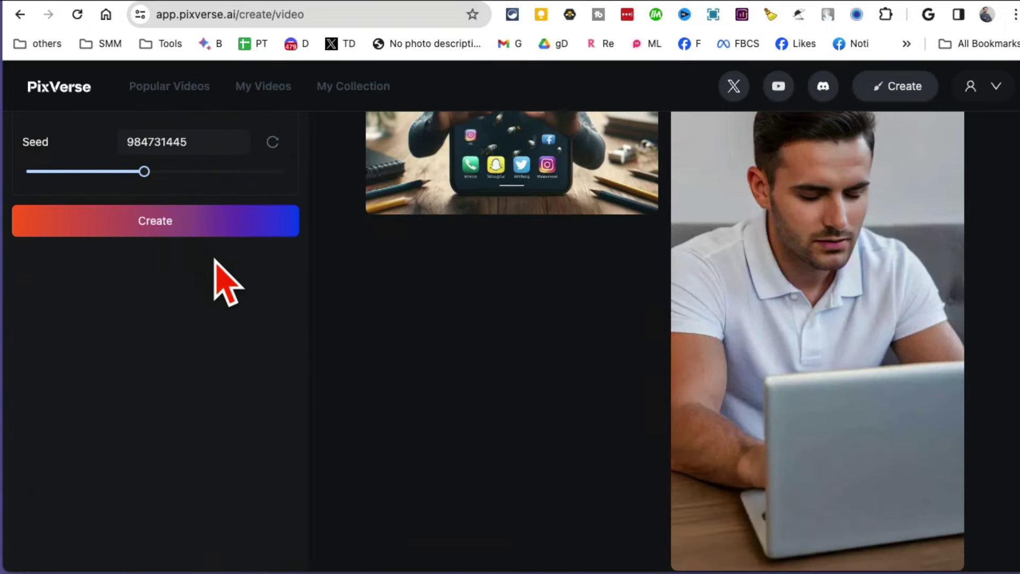
scroll(214, 297, "up", 5)
scroll(207, 414, "down", 7)
scroll(208, 416, "up", 1)
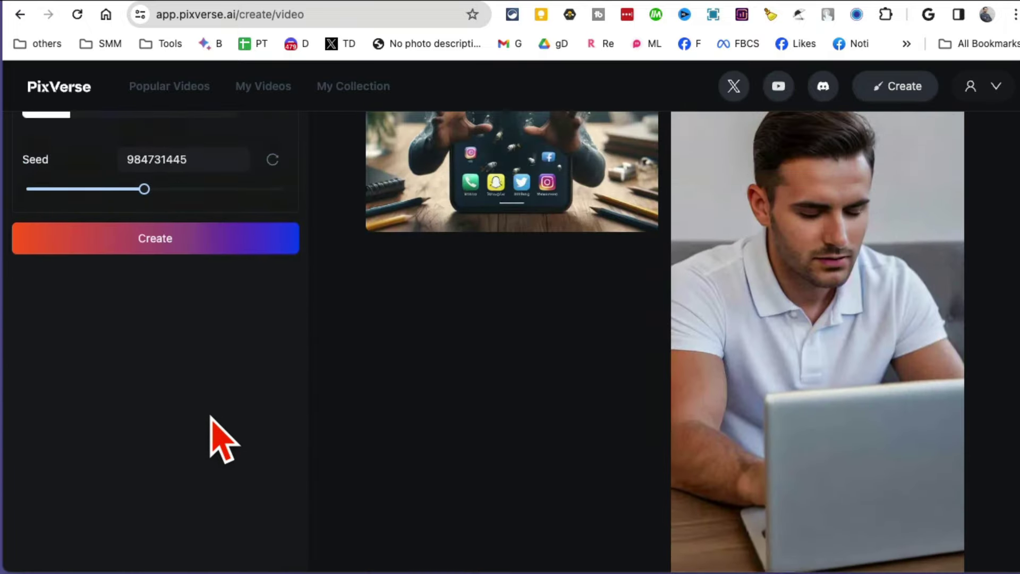
left_click(179, 240)
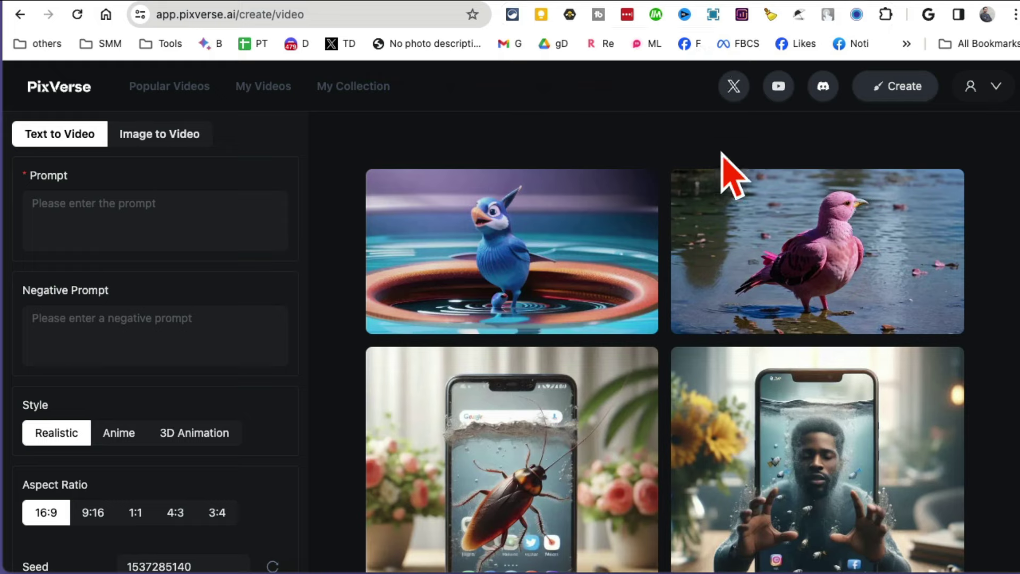
- View the finished blue bird clip's details, then open the pink bird clip and highlight its prompt info
scroll(376, 300, "down", 1)
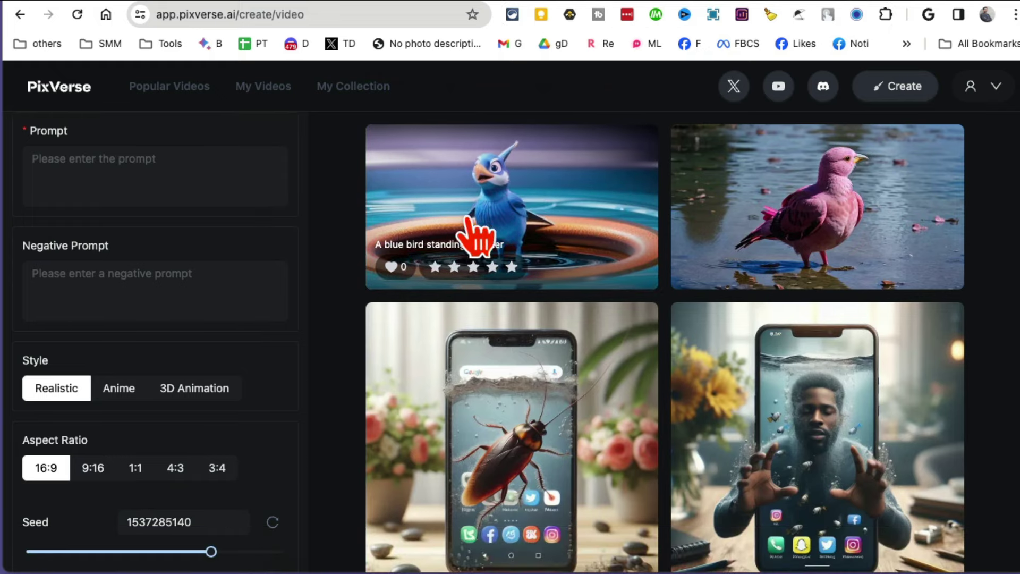
left_click(534, 213)
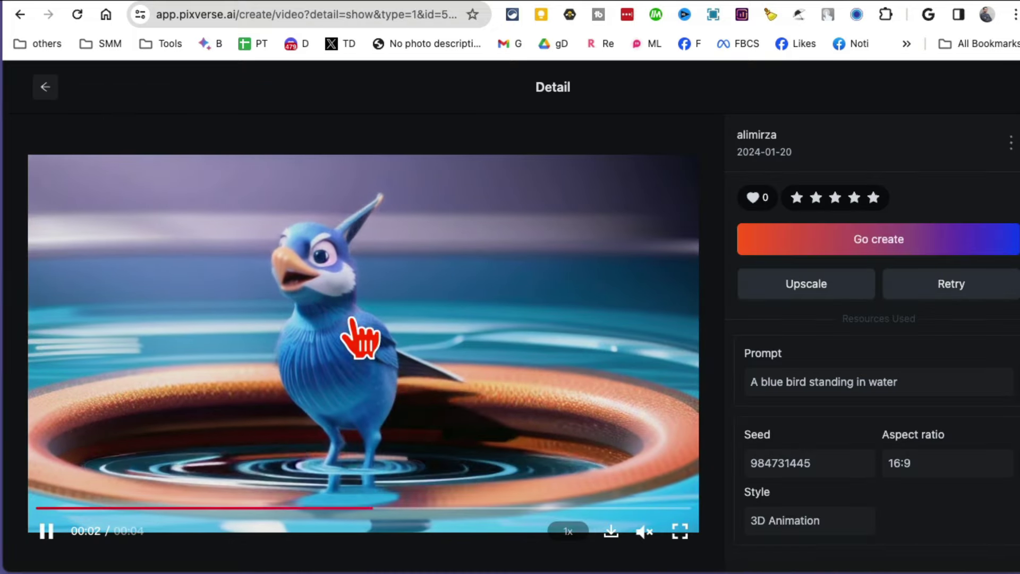
left_click(45, 88)
left_click(788, 181)
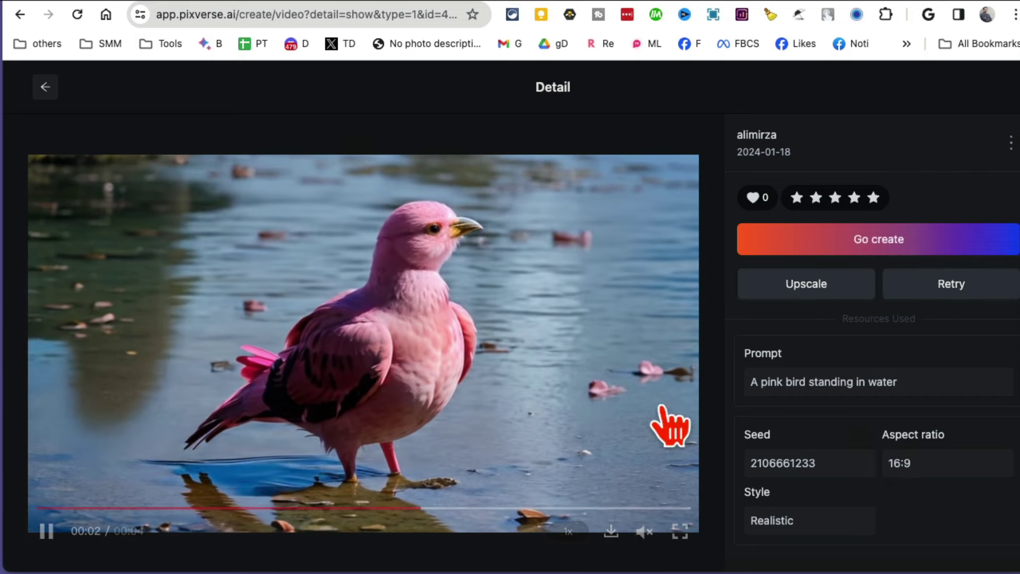
left_click_drag(915, 396, 717, 383)
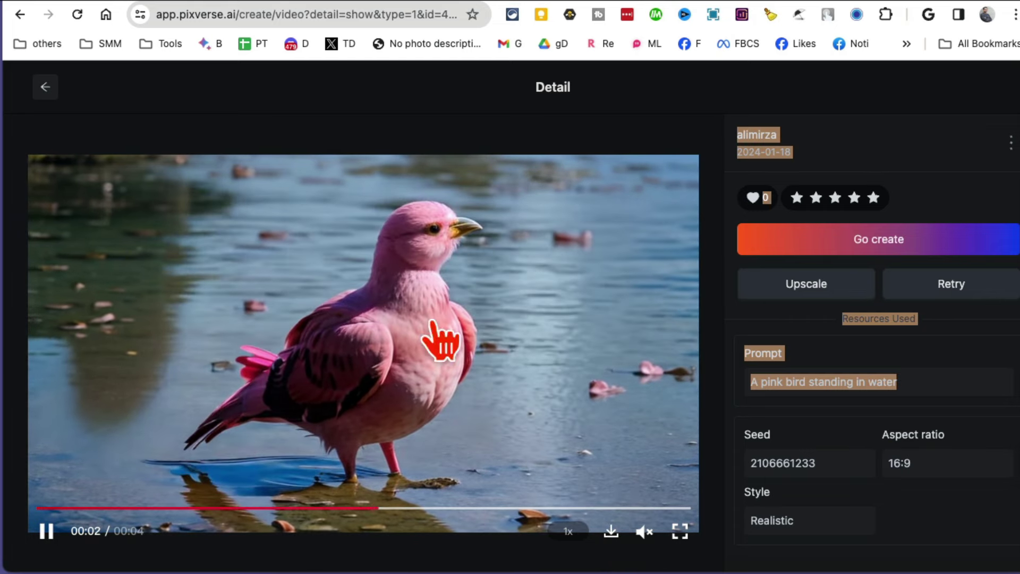
- Return to the creation page and switch to the Image to Video form
left_click(45, 87)
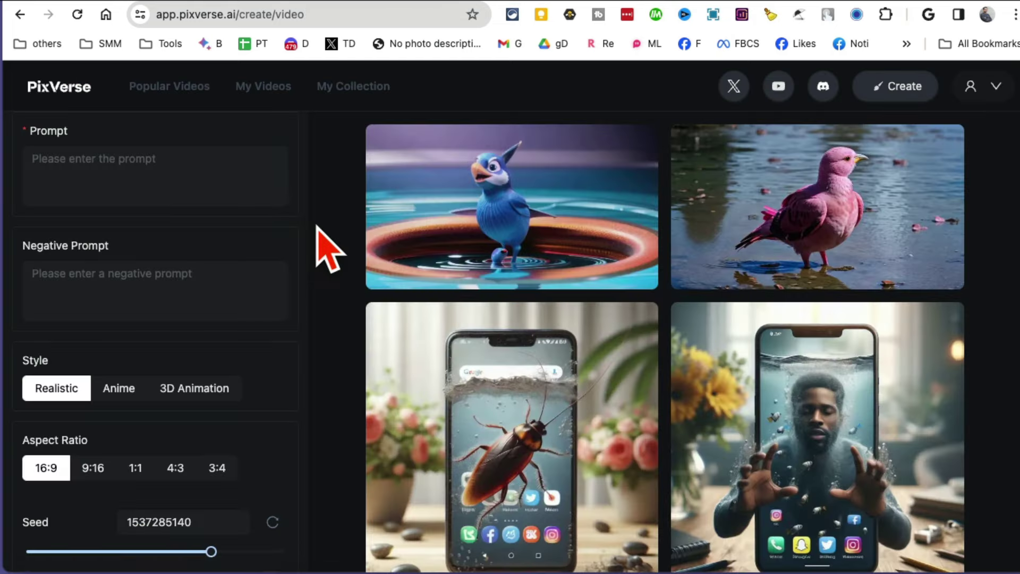
scroll(255, 262, "up", 1)
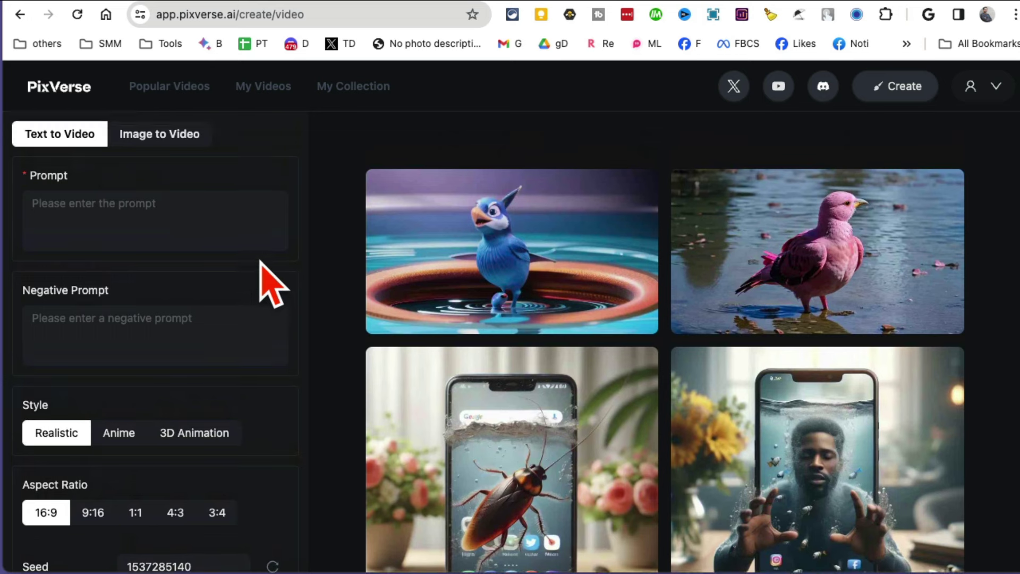
left_click(161, 136)
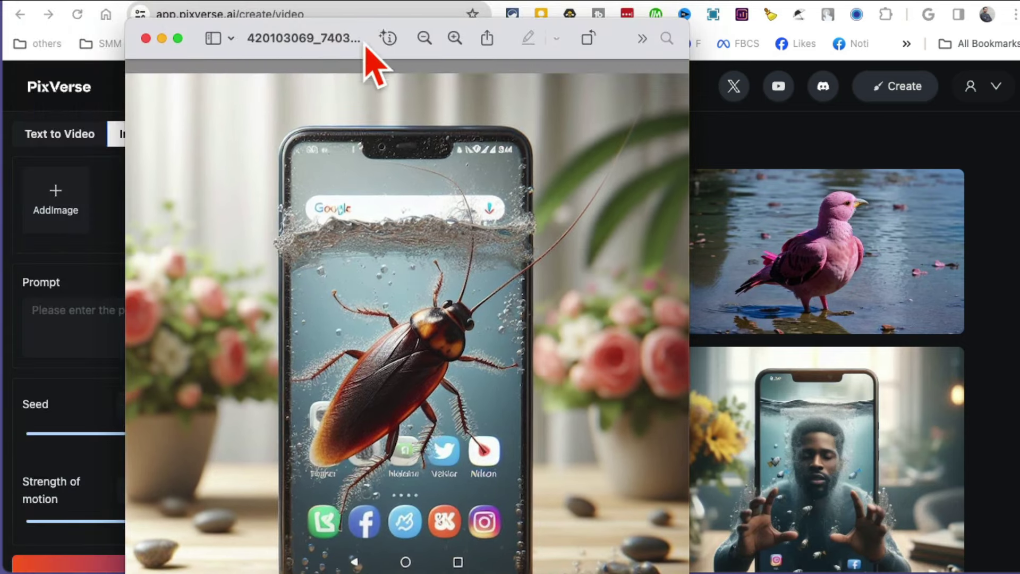
left_click_drag(365, 43, 337, 1)
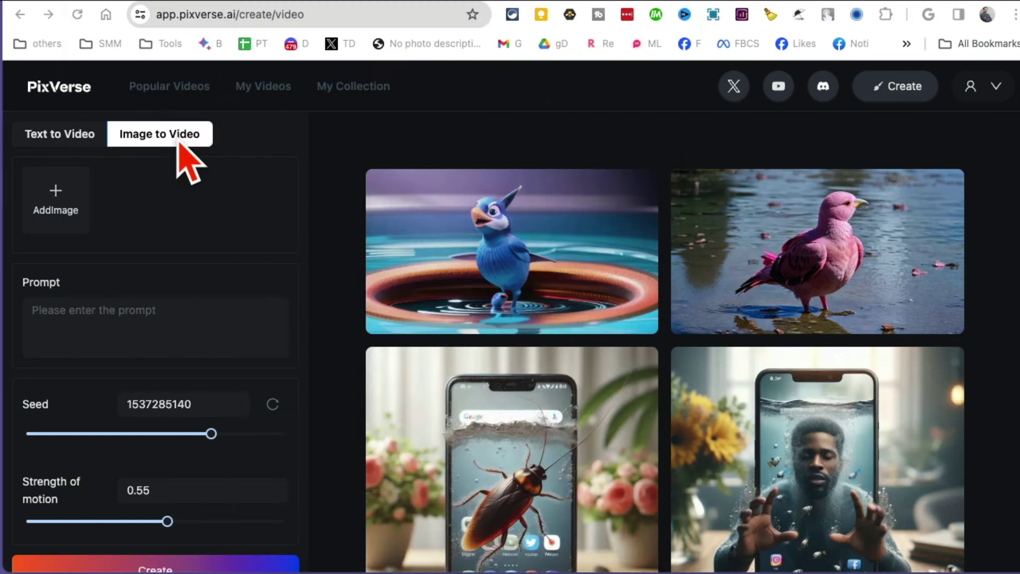
- Upload the cockroach-on-phone JPEG from Finder's Recents as the source image
left_click(61, 202)
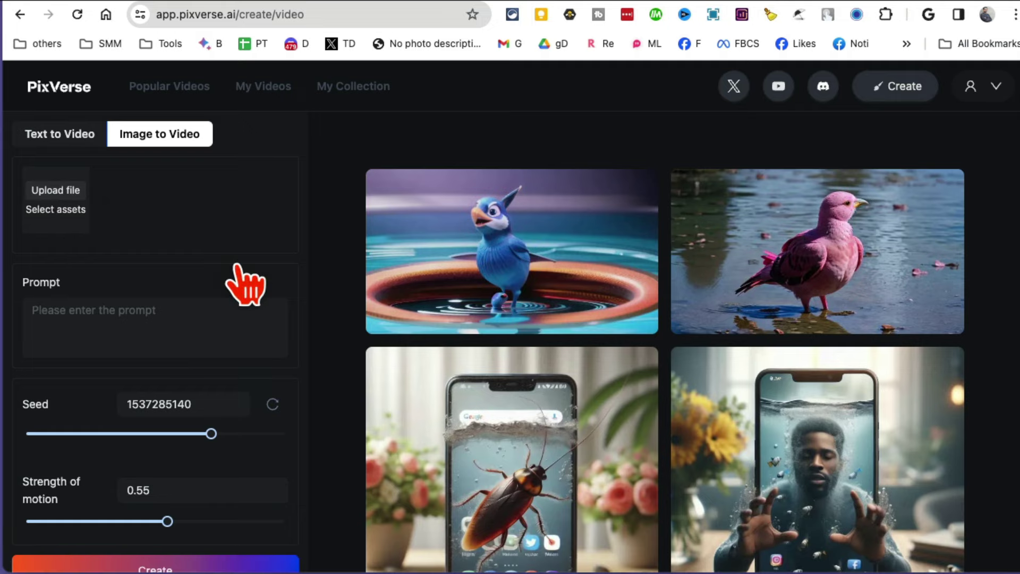
left_click(55, 189)
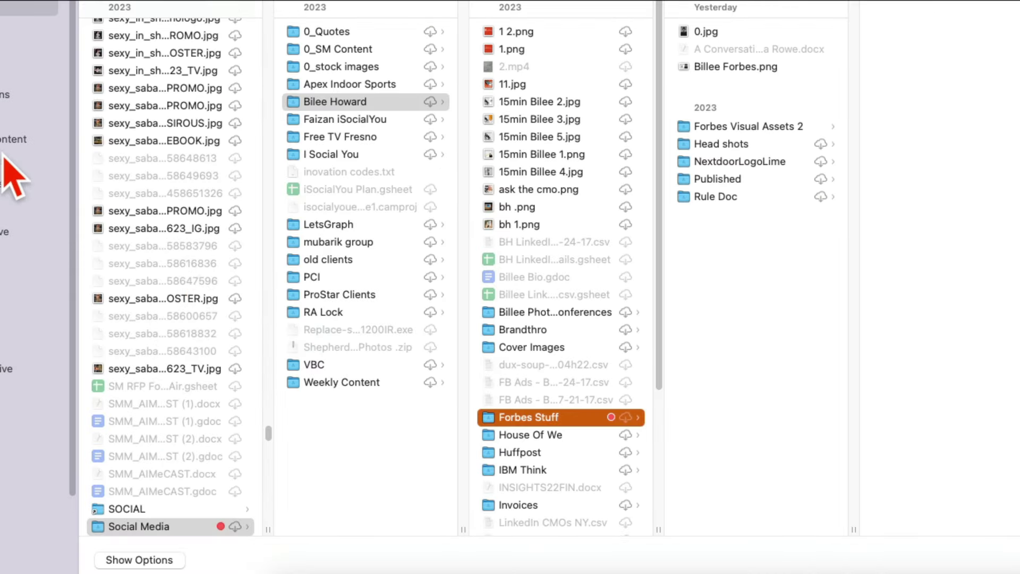
left_click(21, 116)
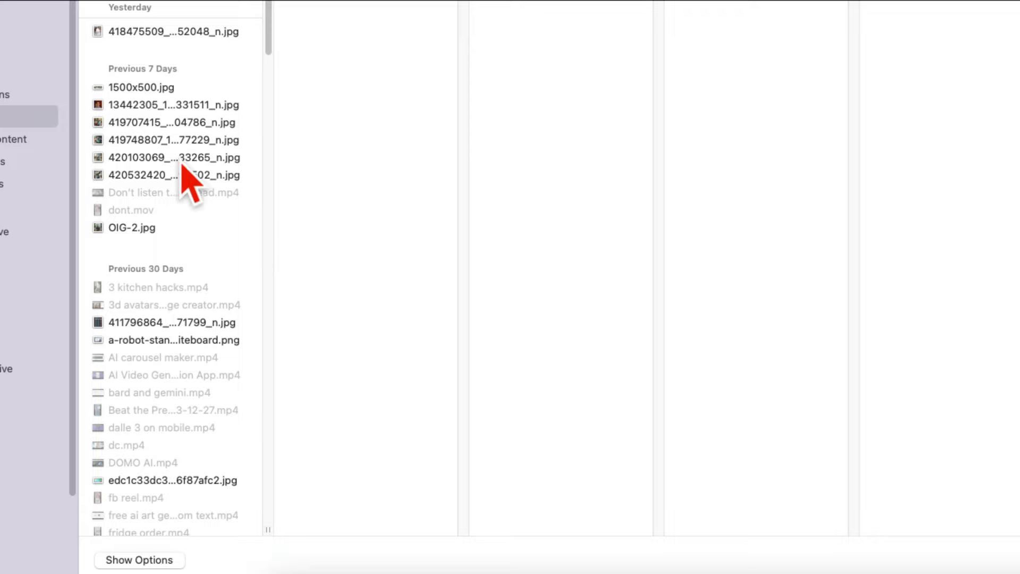
left_click(183, 159)
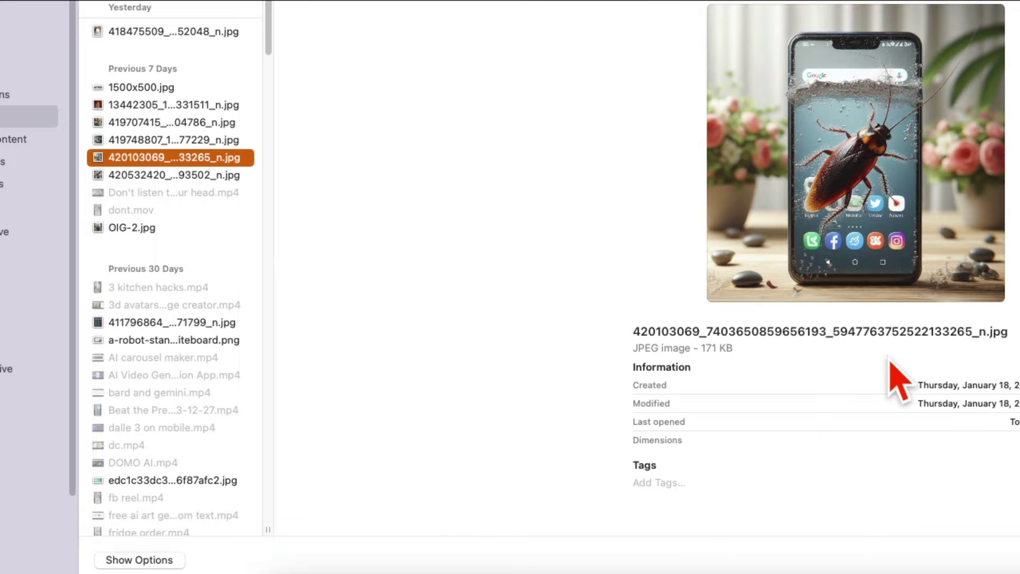
key("Return")
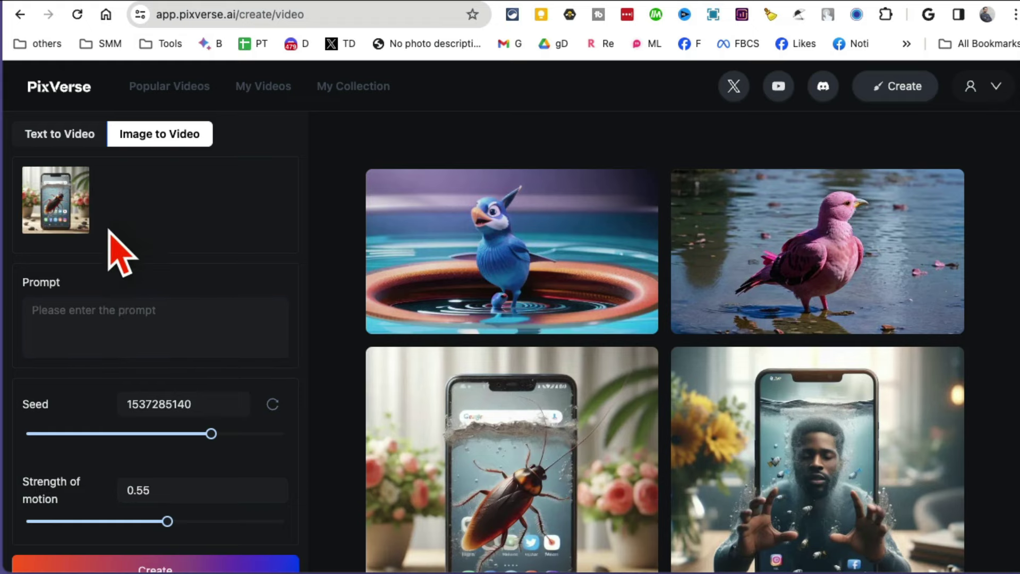
scroll(271, 368, "down", 3)
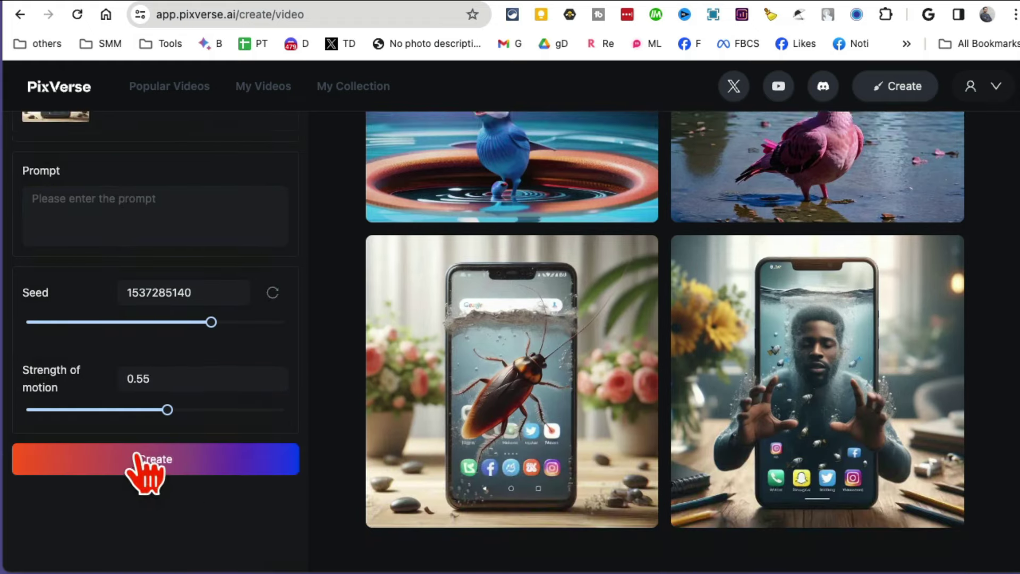
left_click(148, 451)
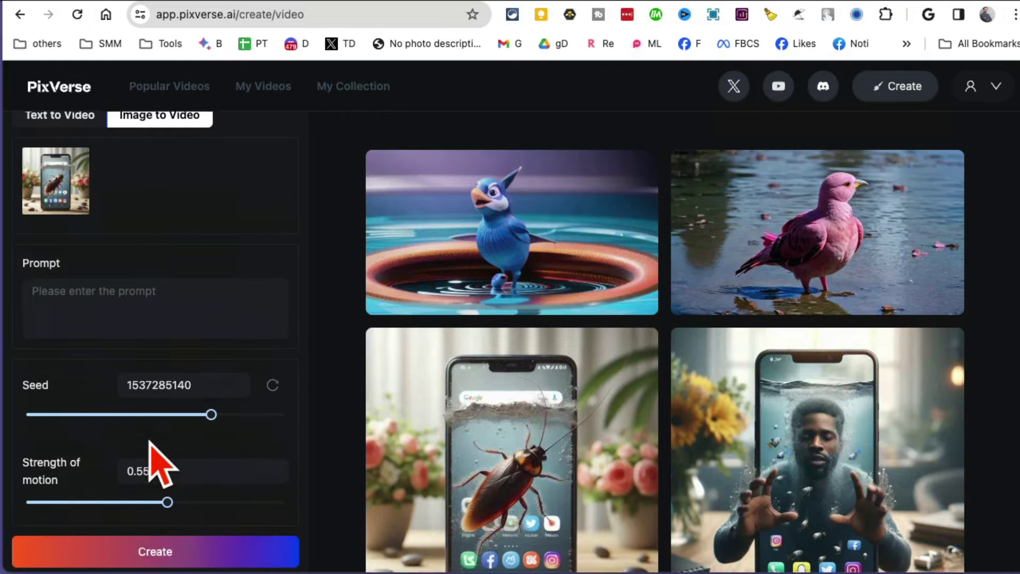
left_click(97, 310)
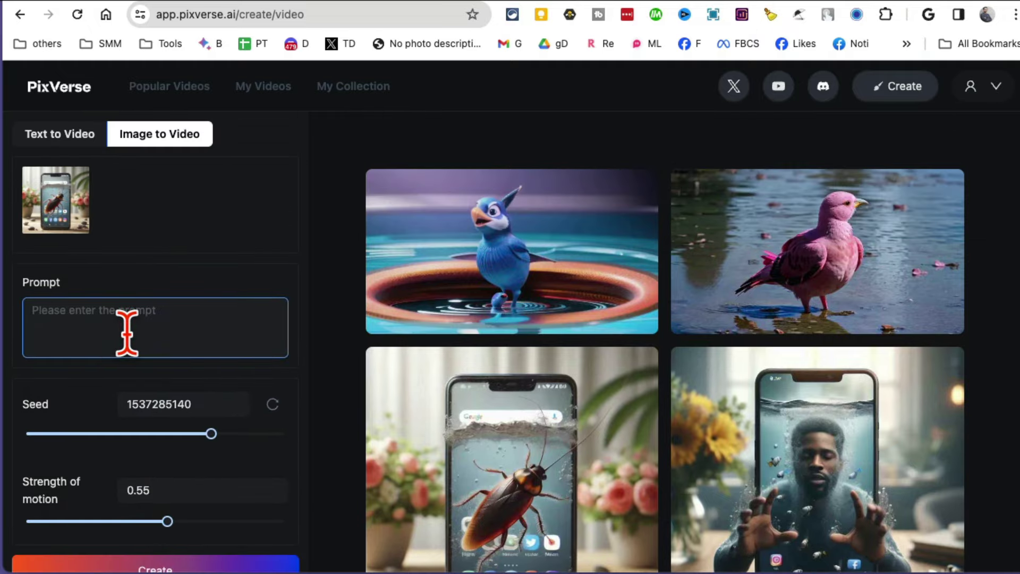
scroll(148, 358, "down", 2)
left_click(148, 445)
mouse_move(619, 403)
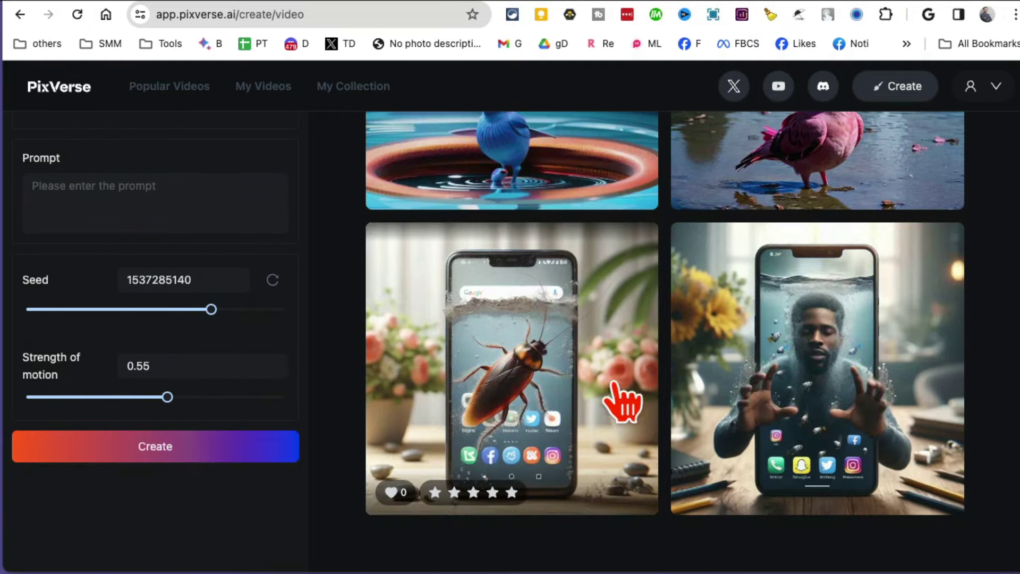
left_click(556, 373)
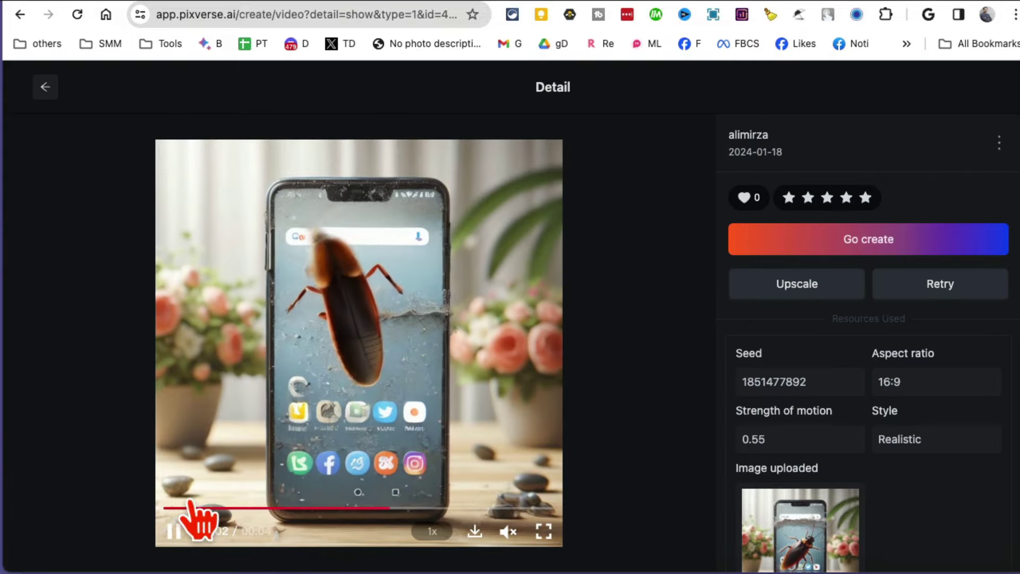
left_click(175, 531)
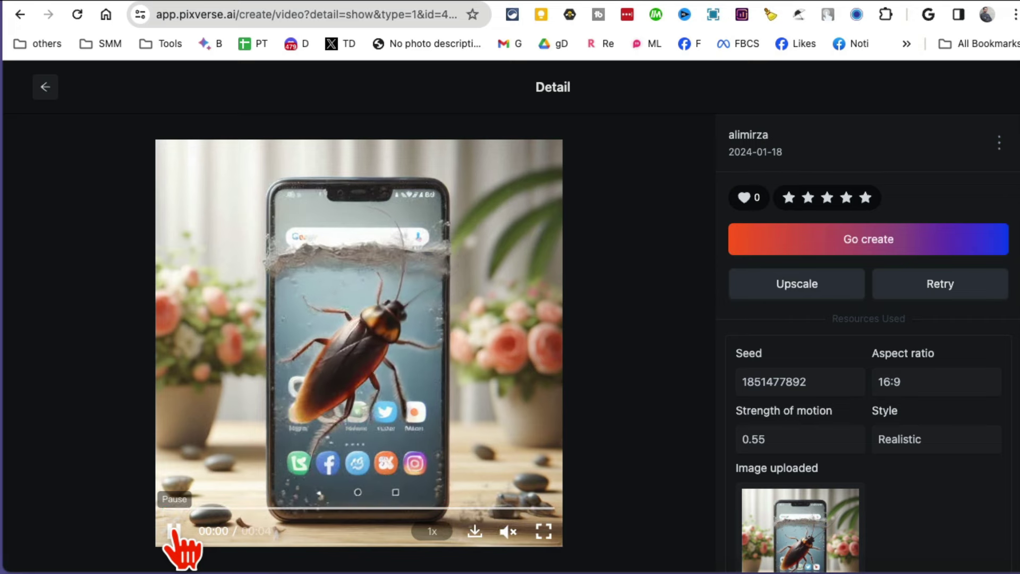
left_click(45, 87)
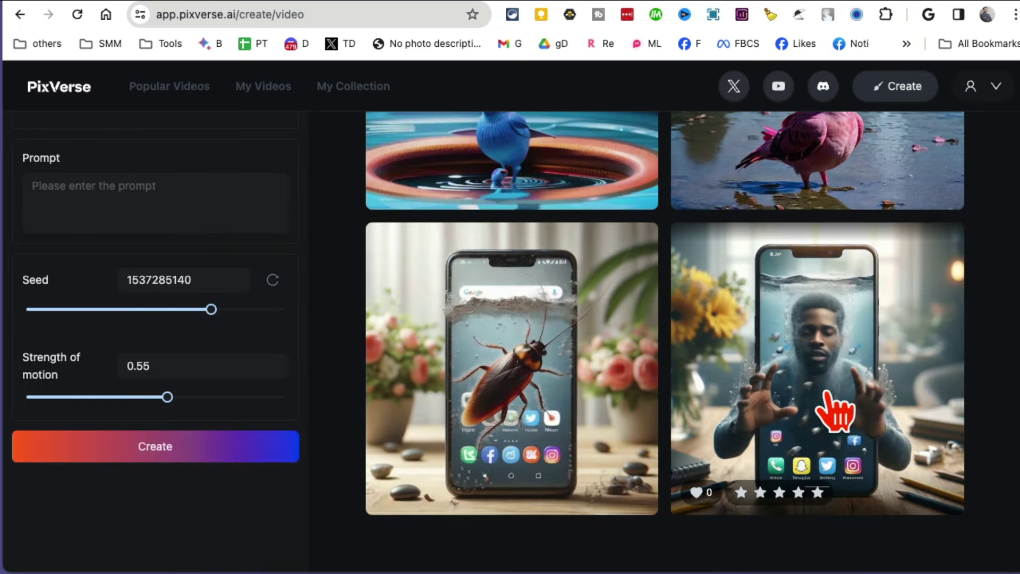
left_click(831, 401)
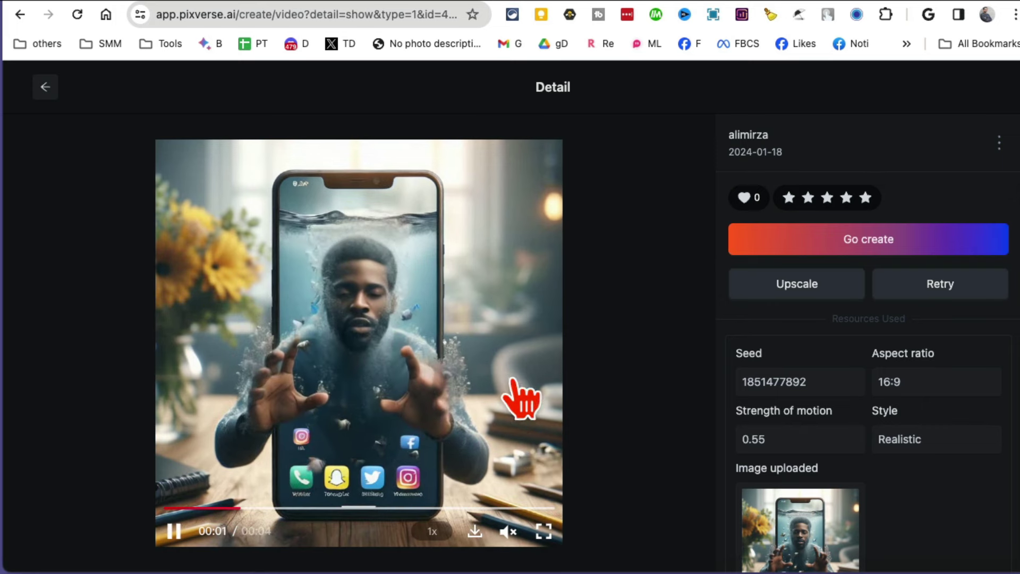
scroll(903, 438, "down", 1)
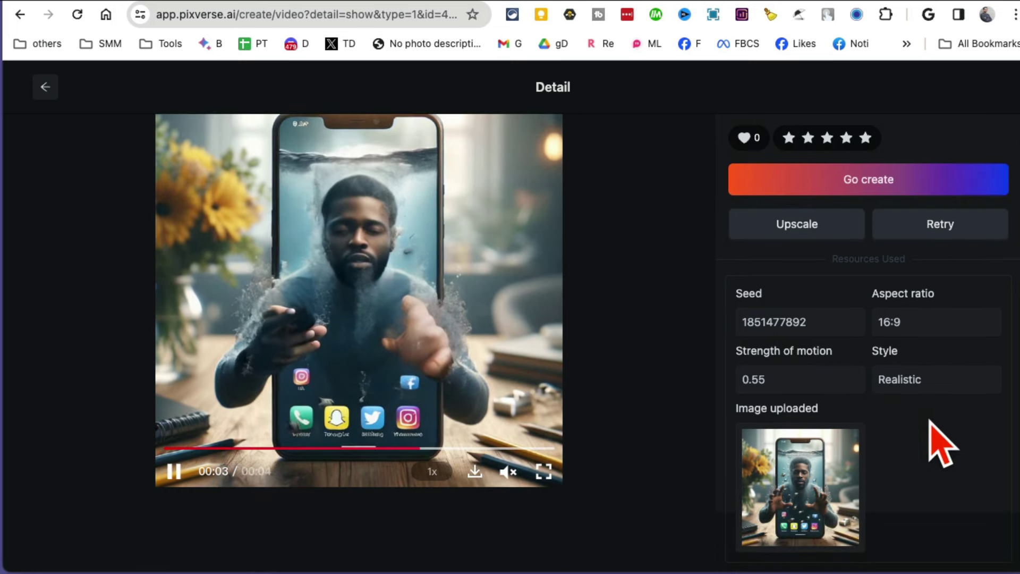
scroll(938, 441, "up", 1)
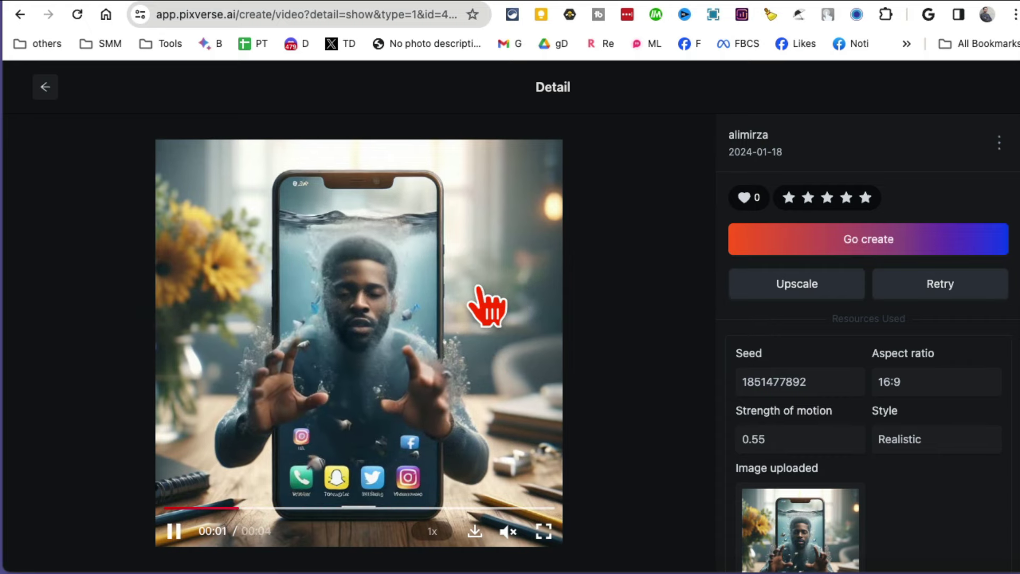
left_click(43, 86)
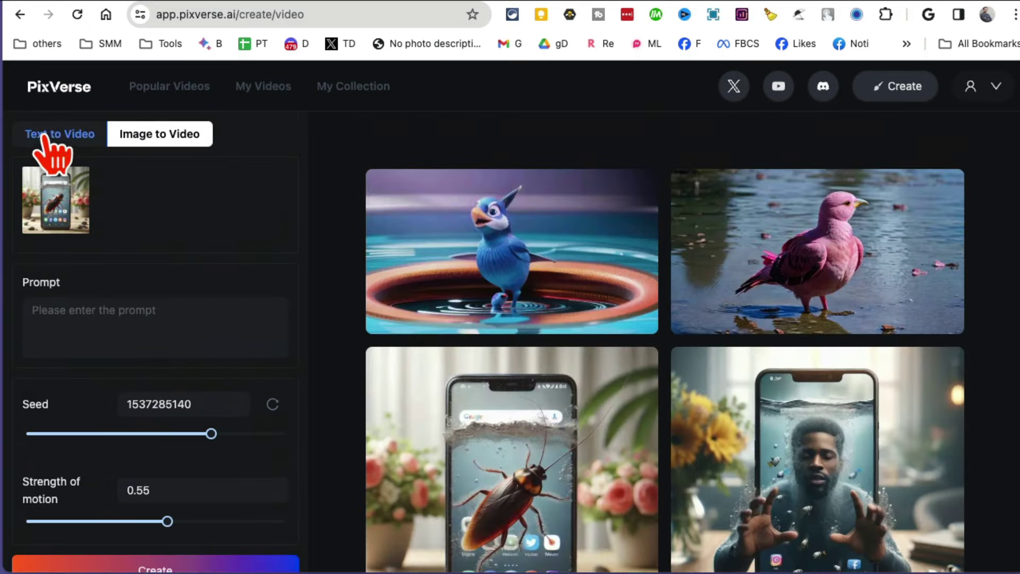
- Toggle to Text to Video and back to Image to Video, emptying the image slot
left_click(44, 136)
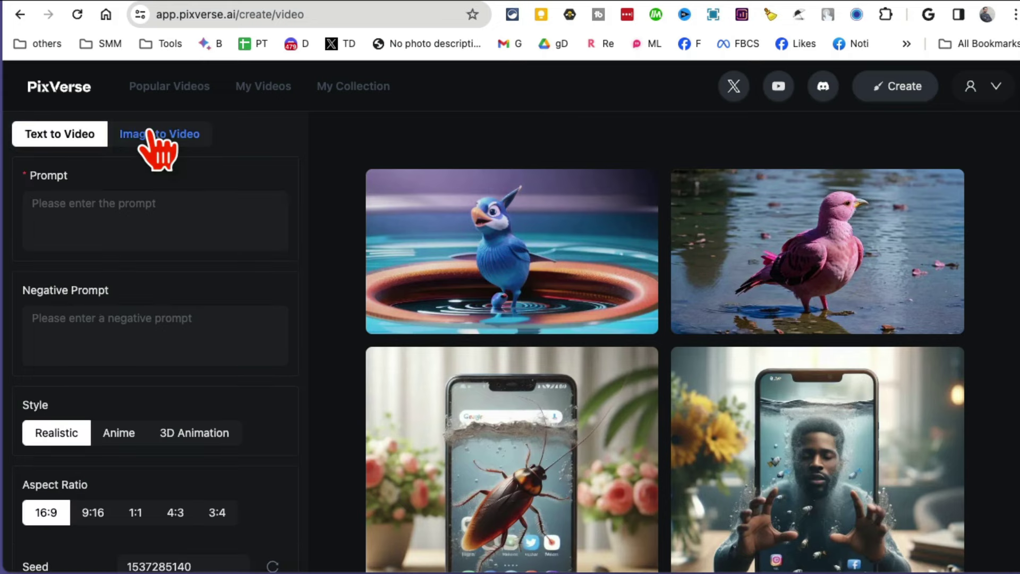
left_click(172, 142)
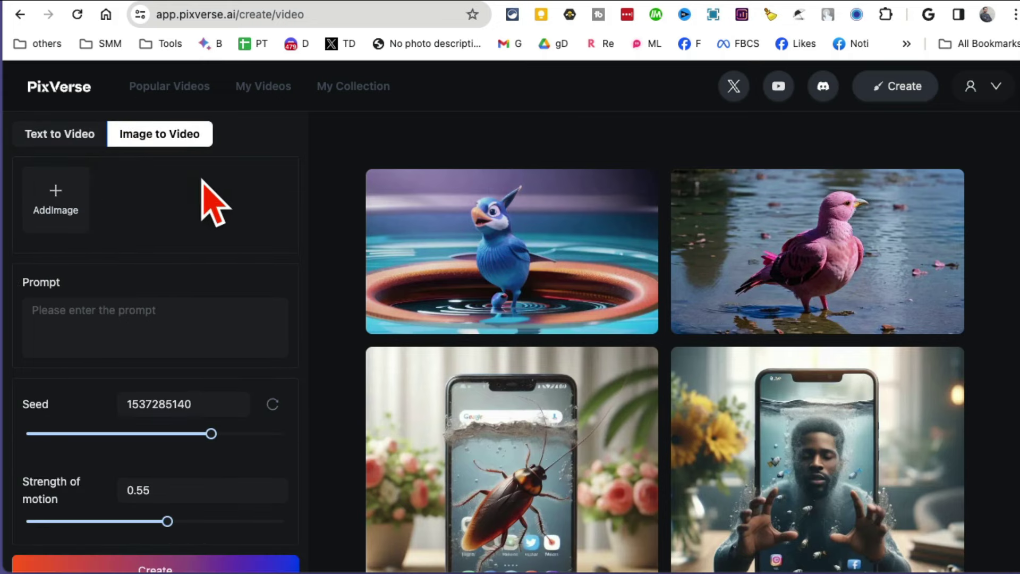